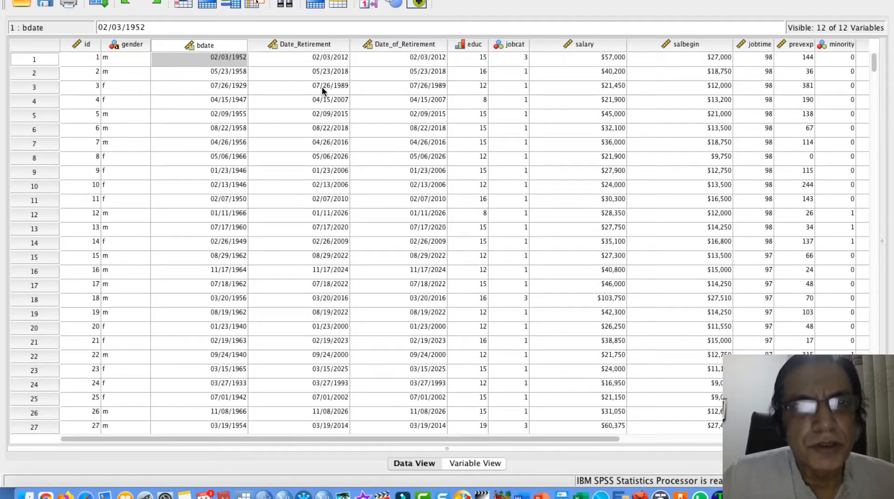
click(384, 183)
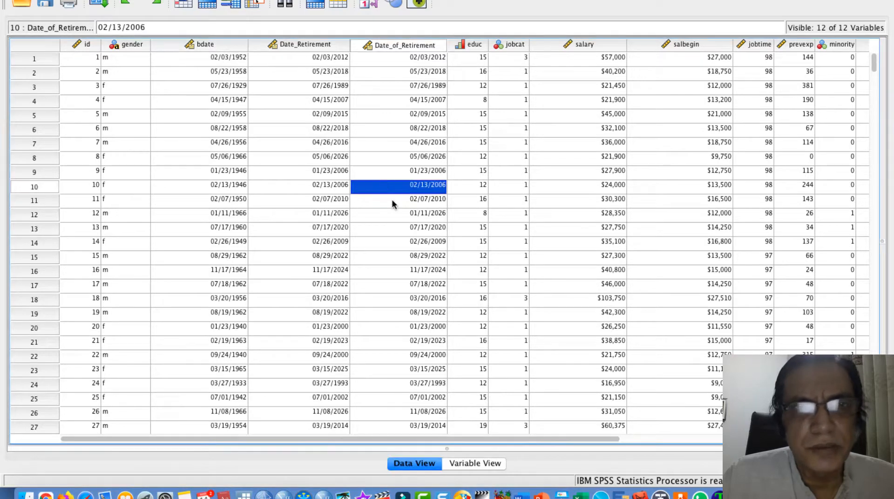
click(260, 229)
click(226, 187)
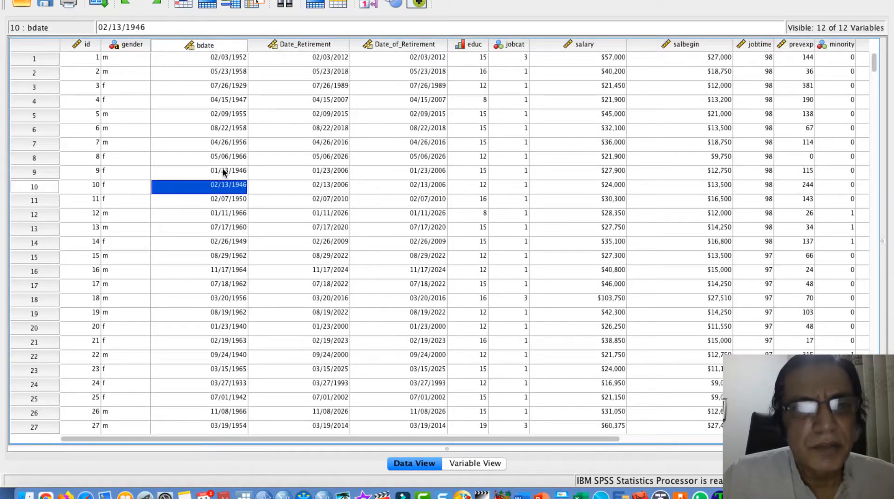
click(231, 117)
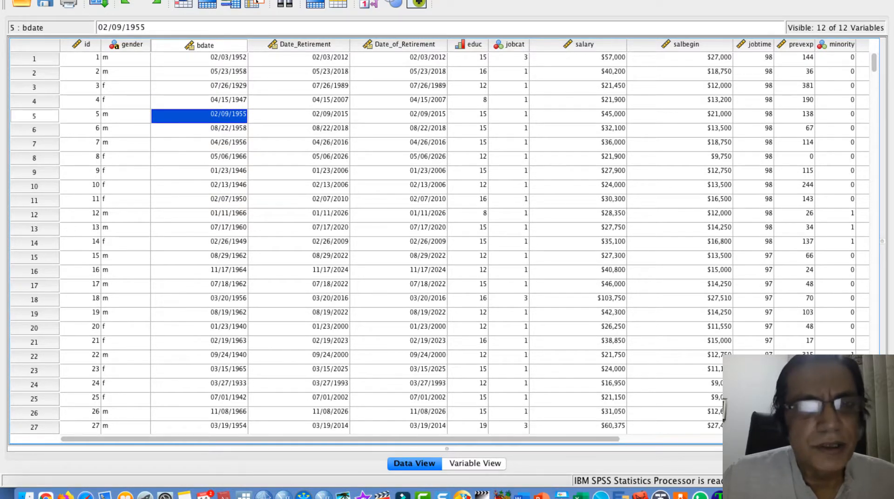
Step: Start a Bivariate Correlations analysis with id, bdate, Date_Retirement and Date_of_Retirement as variables, leaving educ out
click(256, 0)
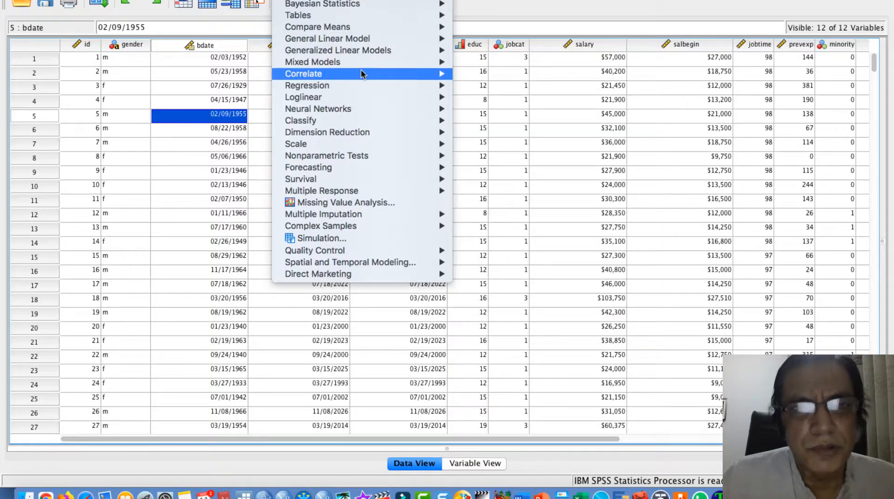
mouse_move(362, 72)
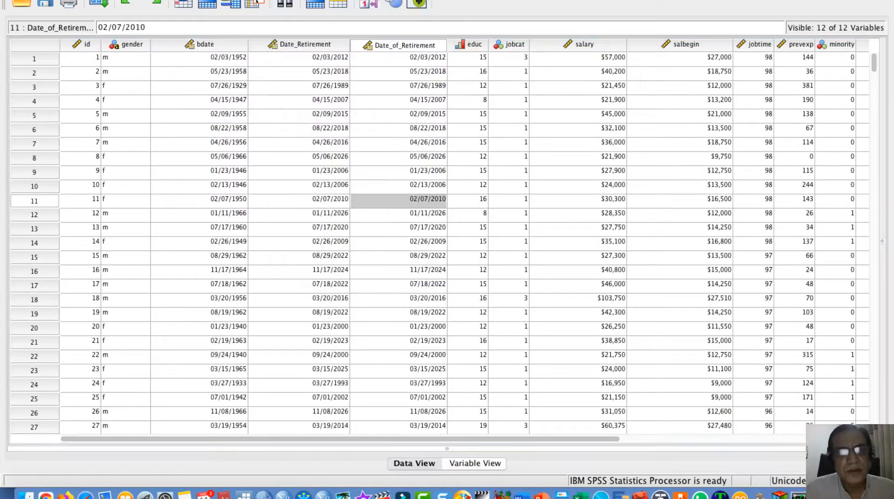
click(257, 0)
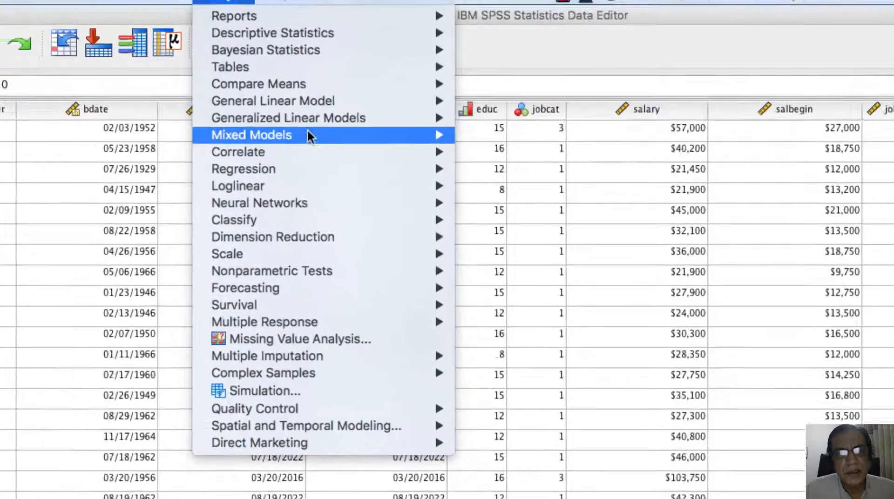
mouse_move(352, 74)
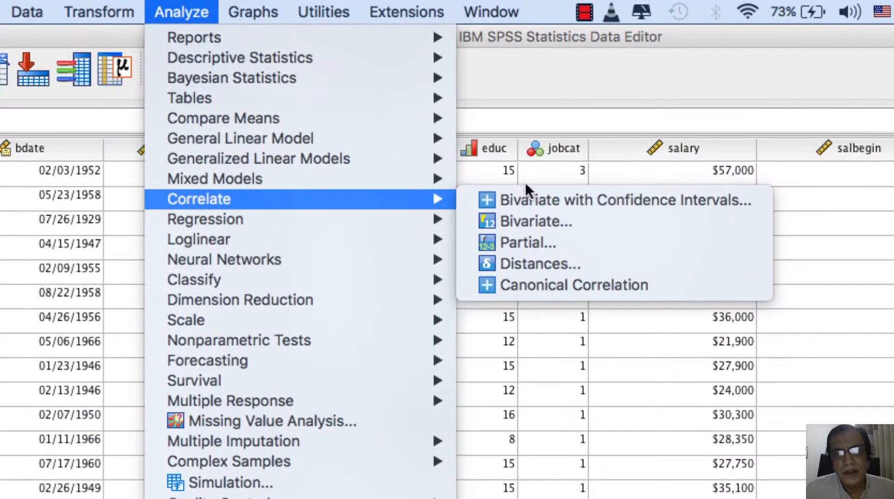
click(579, 221)
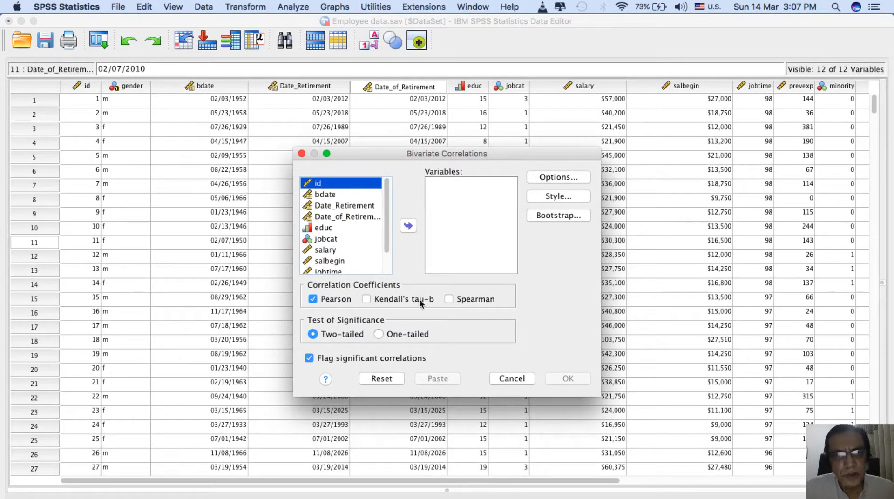
shift+click(364, 227)
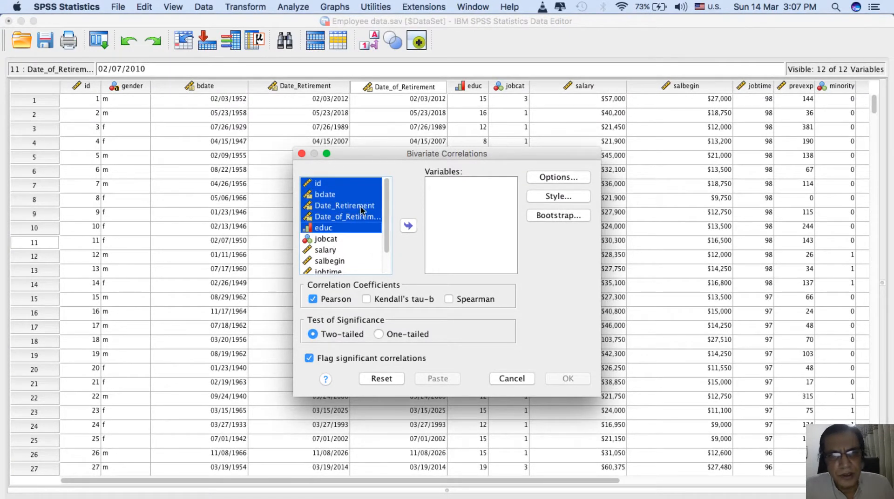
click(408, 226)
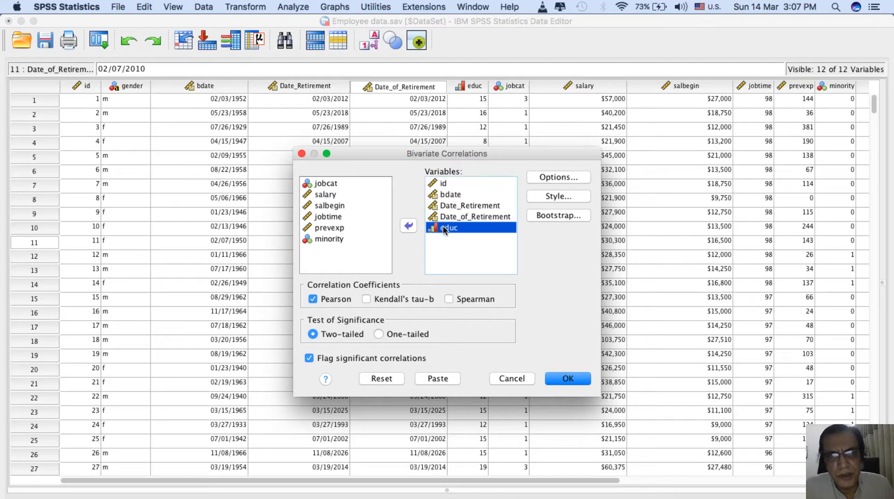
click(408, 226)
Step: Add salary, salbegin, jobtime and prevexp to the variables and run the two-tailed Pearson correlation with pairwise exclusion of missing values
click(334, 209)
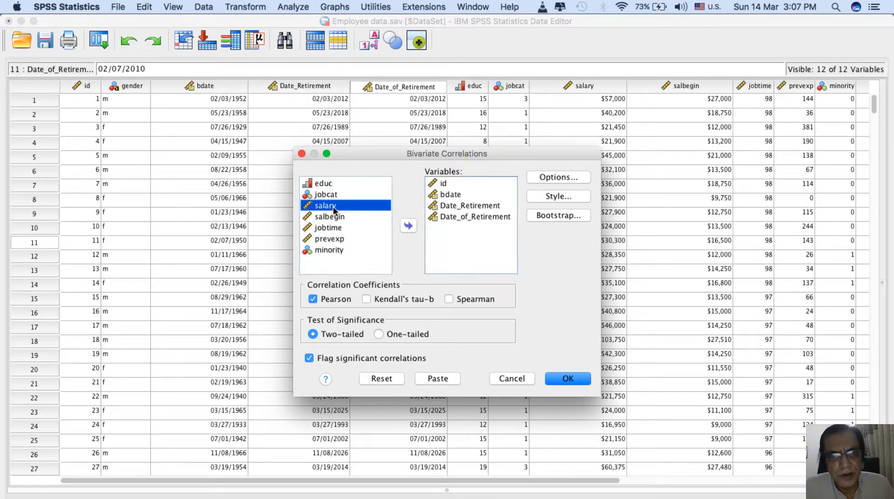
shift+click(333, 241)
click(408, 226)
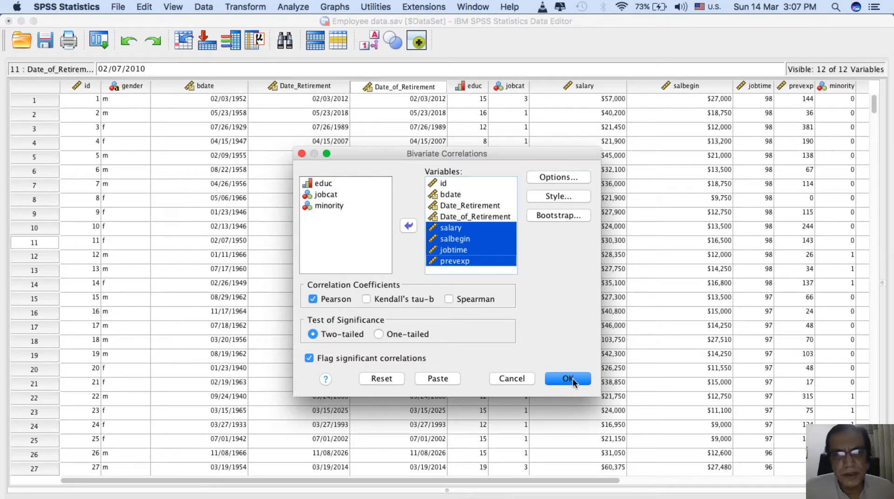
click(554, 177)
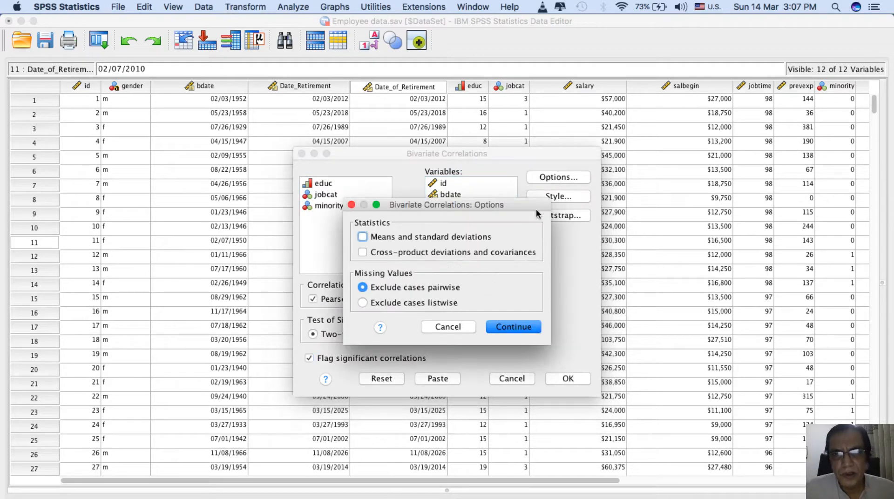
click(515, 326)
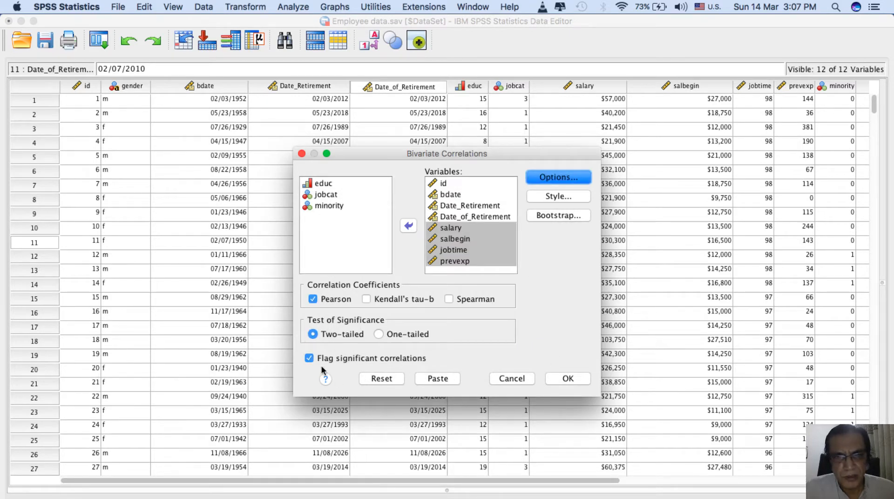
click(567, 380)
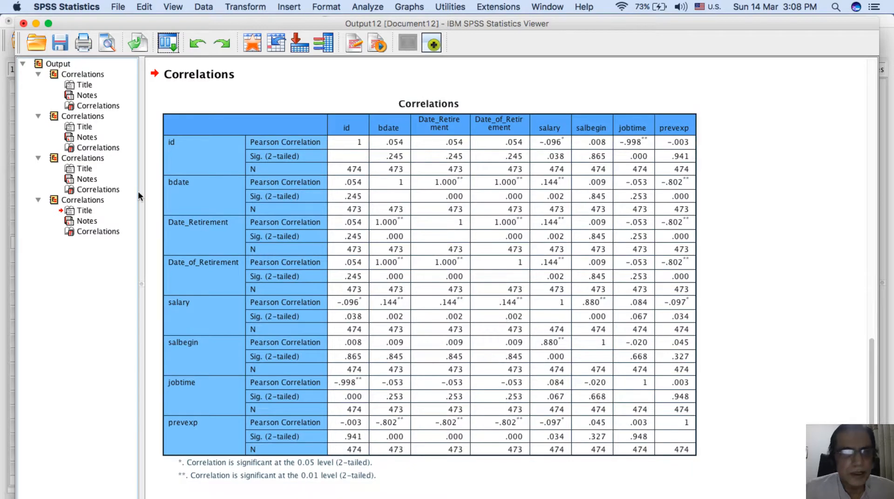
click(63, 64)
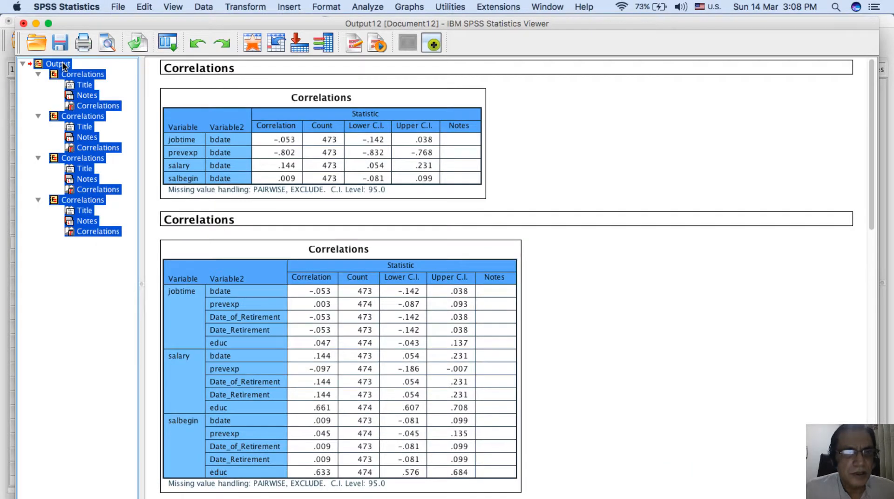
right_click(63, 65)
click(69, 74)
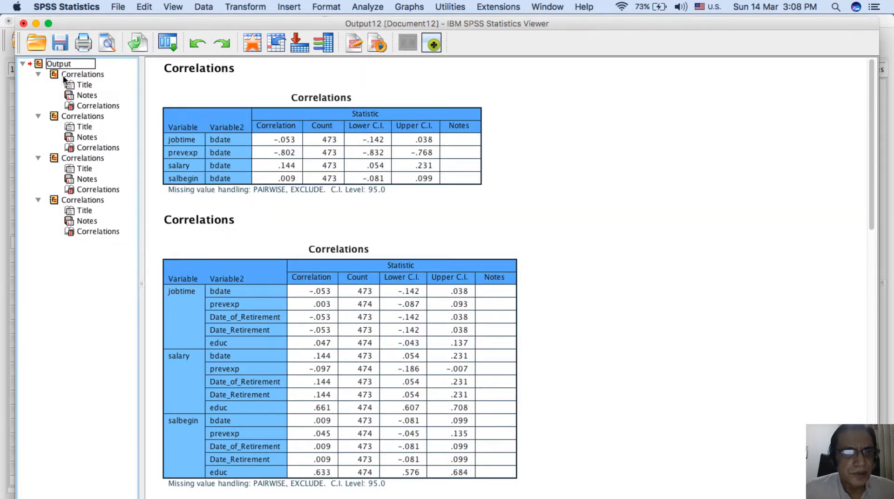
click(69, 74)
click(42, 63)
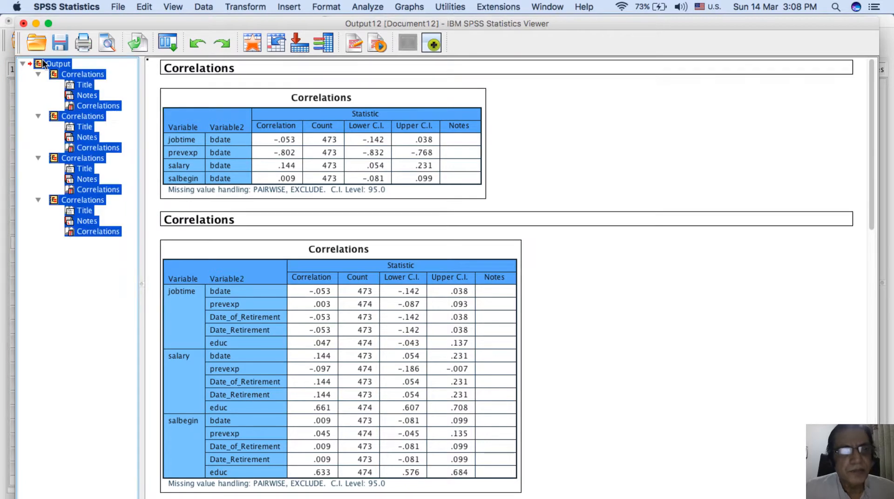
Step: Recall the Bivariate Correlations analysis and define a table style condition for Significance values in the Correlations table
click(167, 43)
click(186, 62)
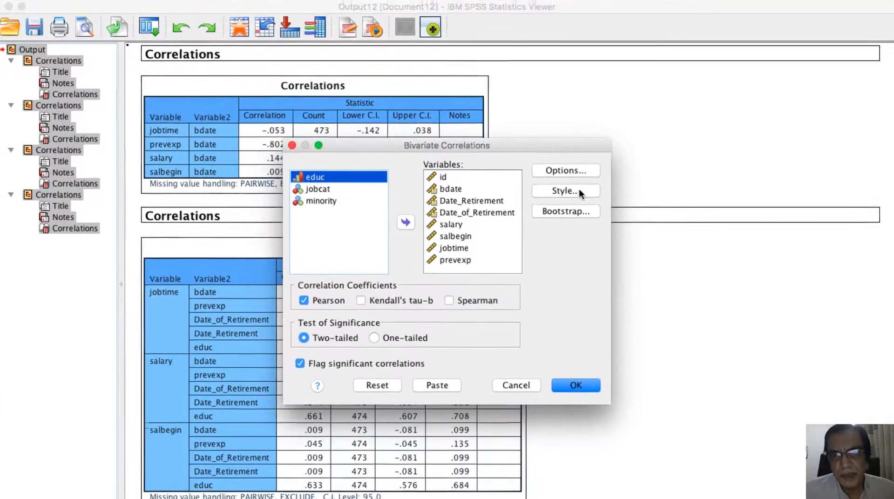
click(559, 196)
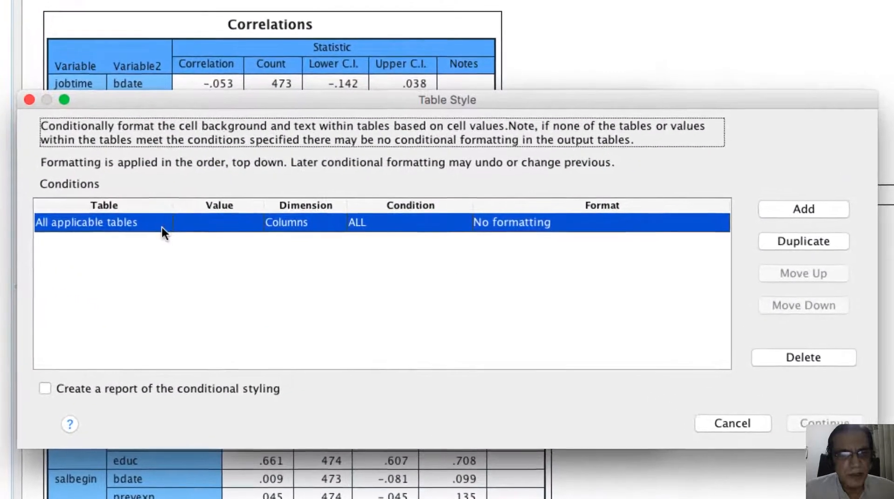
click(200, 232)
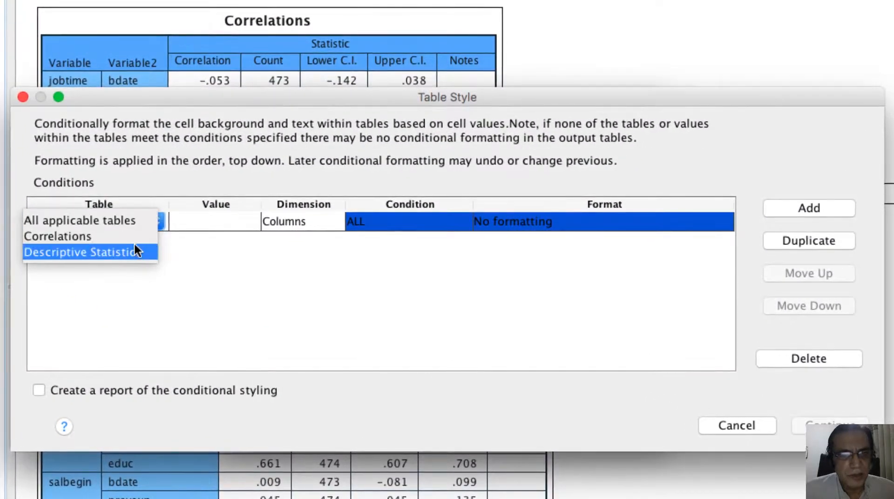
click(131, 237)
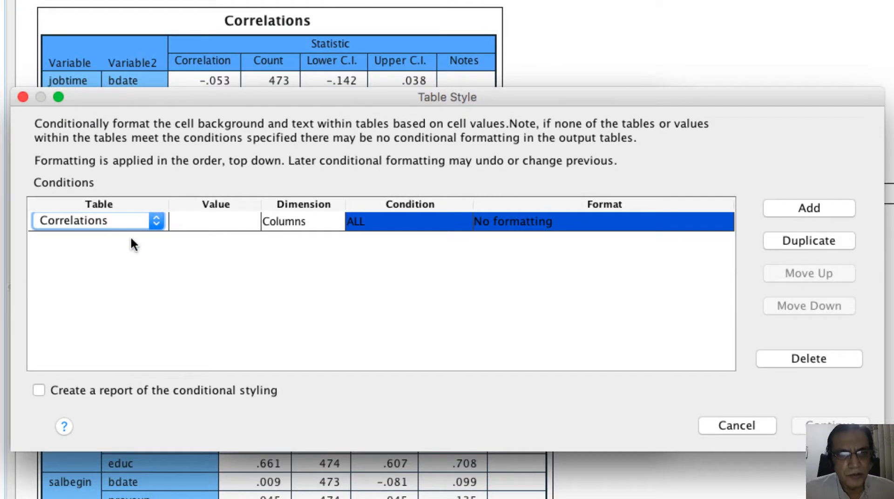
click(241, 222)
click(252, 223)
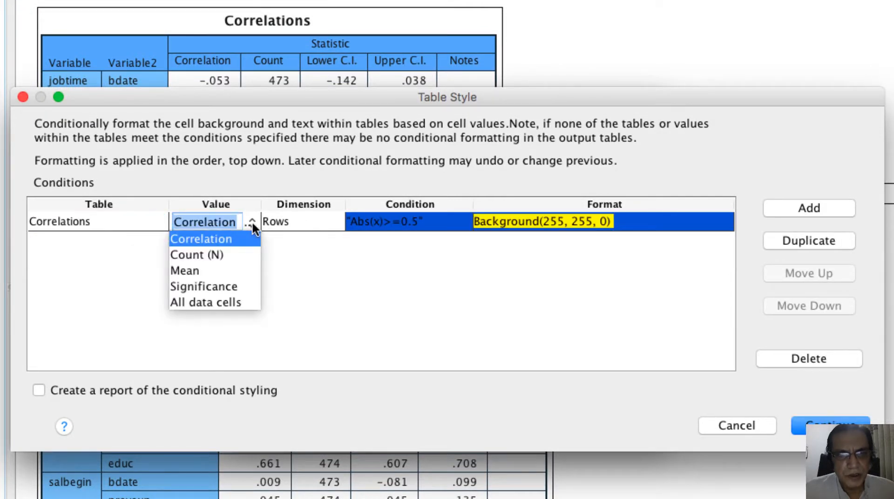
click(245, 282)
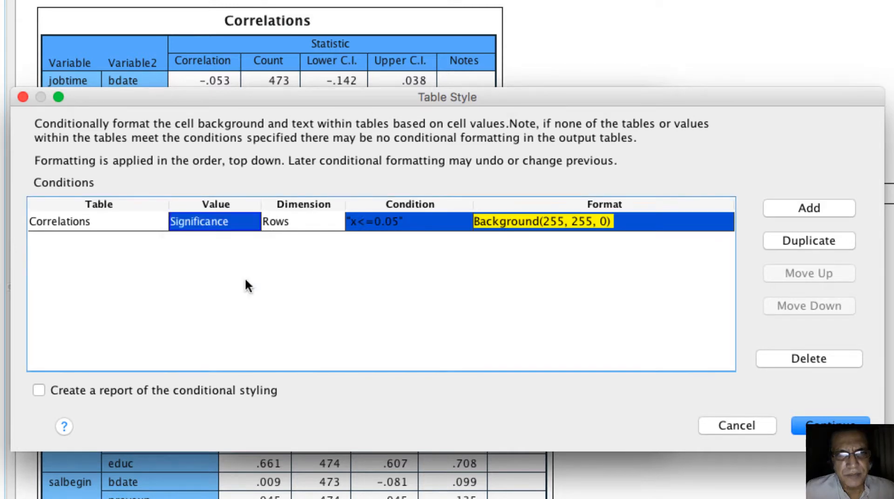
Step: Check the dimension choices and the condition settings for the Significance values, keeping them as they are
click(328, 219)
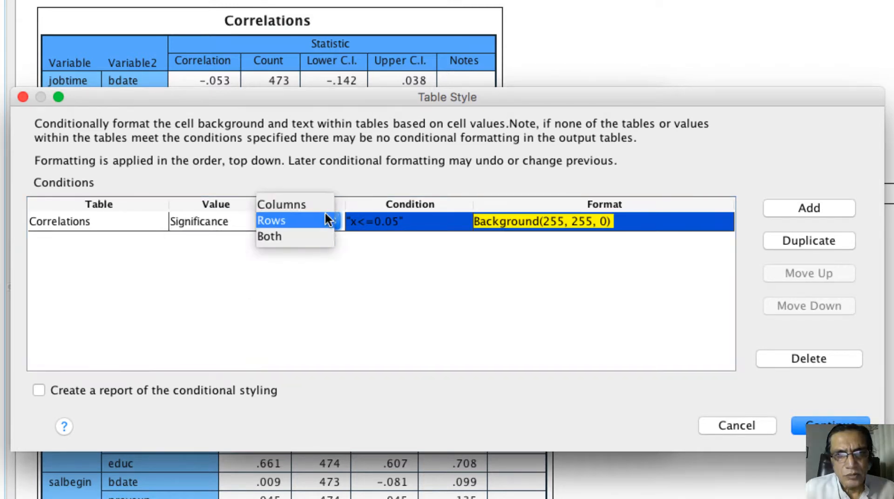
click(325, 211)
click(438, 223)
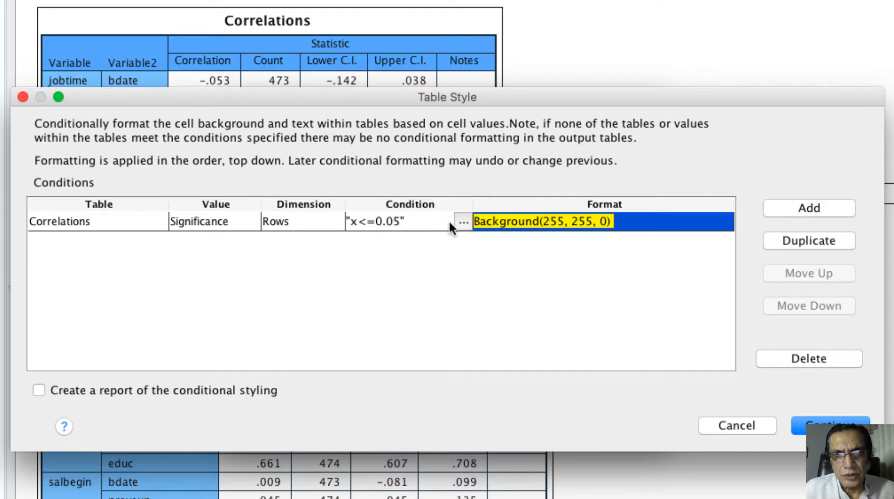
click(464, 222)
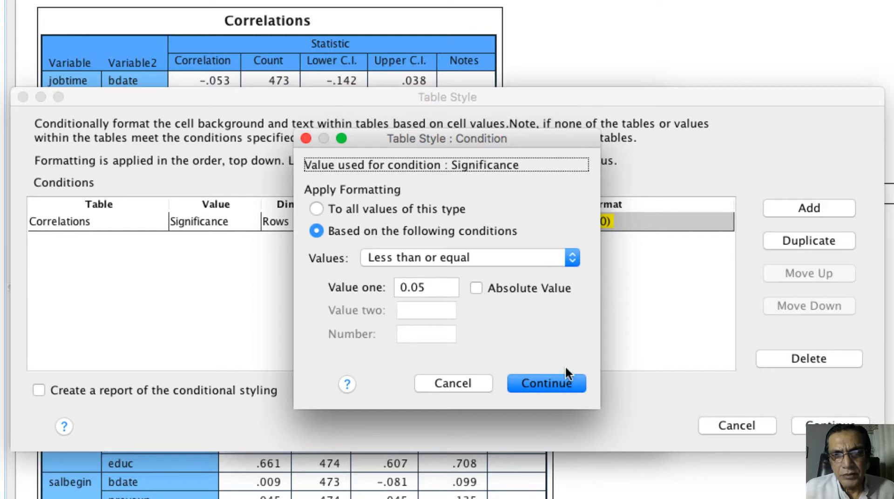
click(551, 387)
Step: Set the background colour of cells meeting the significance condition to orange in the table style format
click(618, 218)
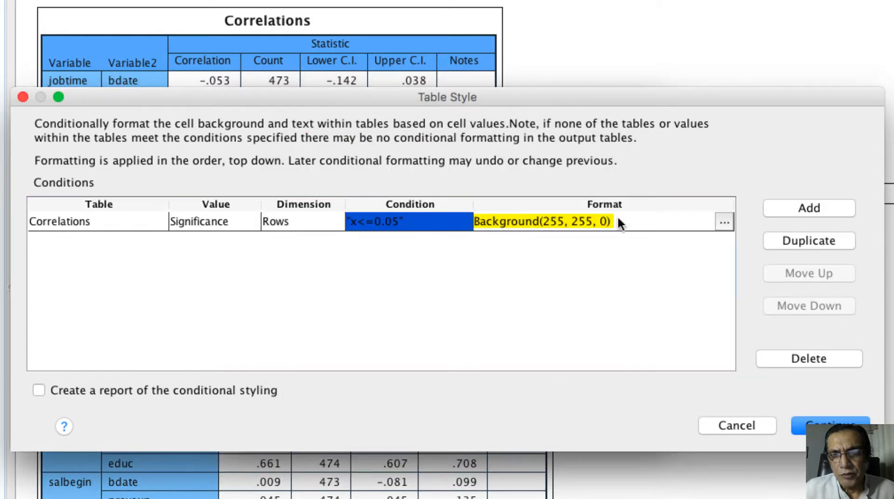
click(724, 224)
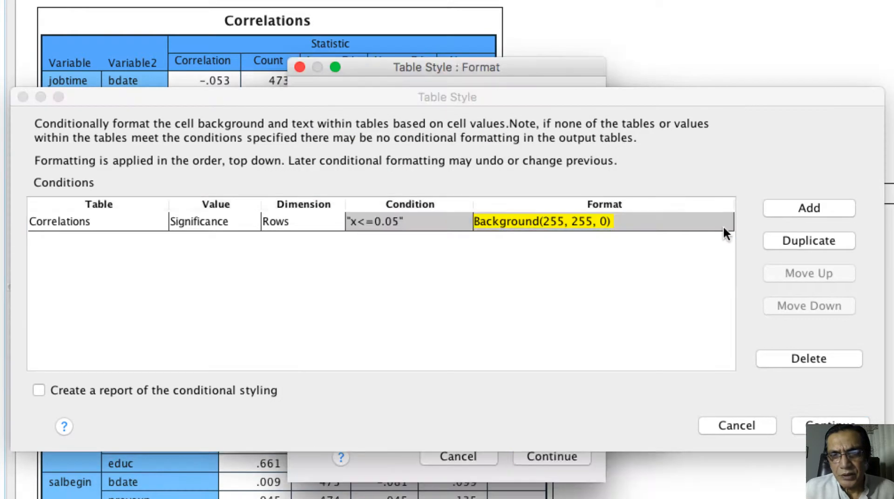
click(596, 476)
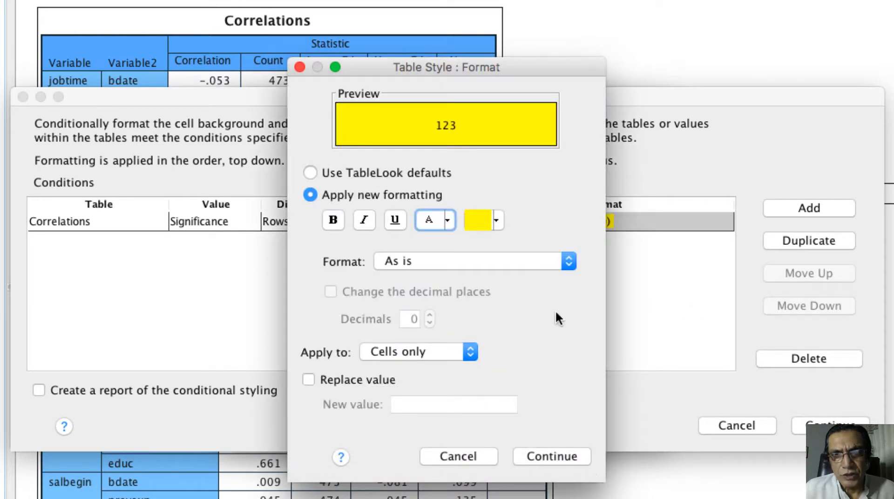
click(496, 222)
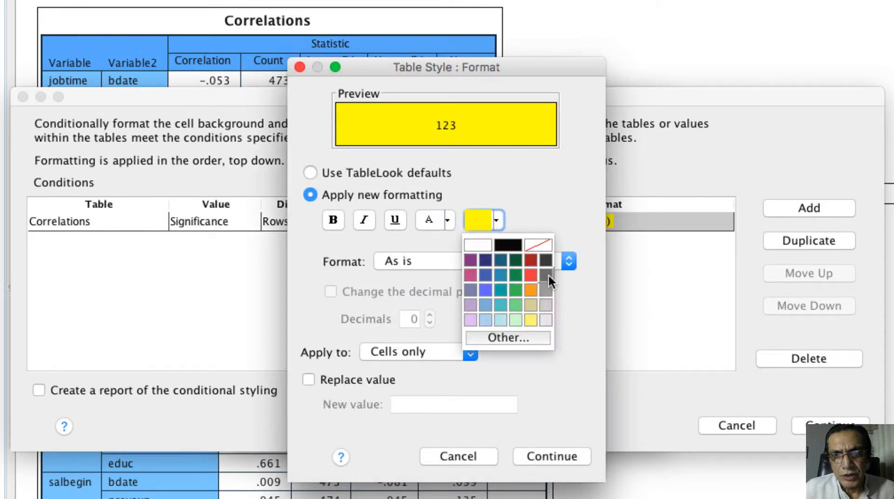
click(531, 275)
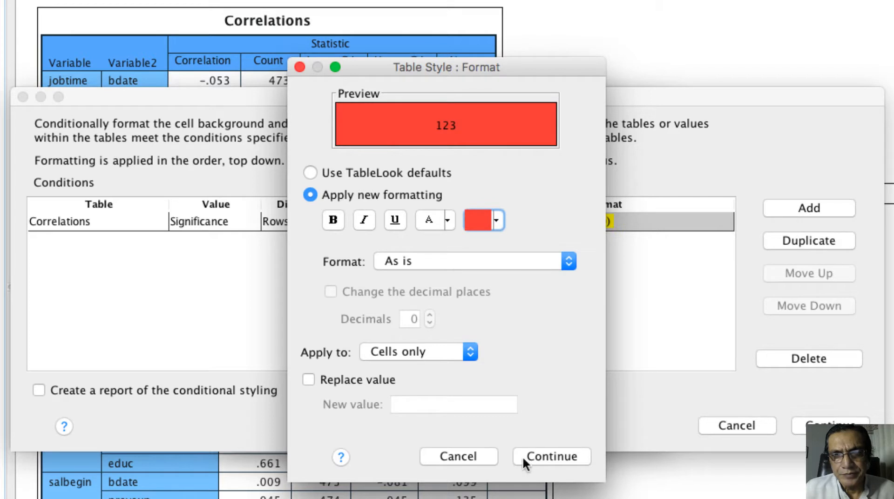
click(498, 221)
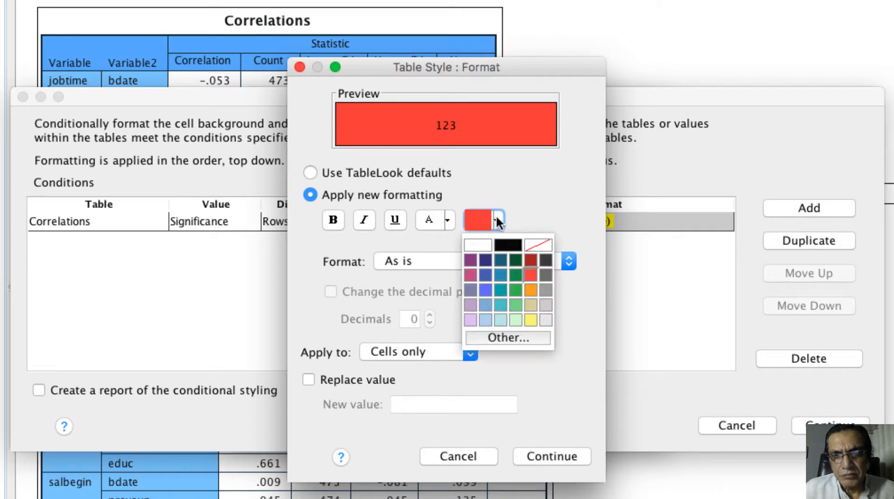
click(530, 289)
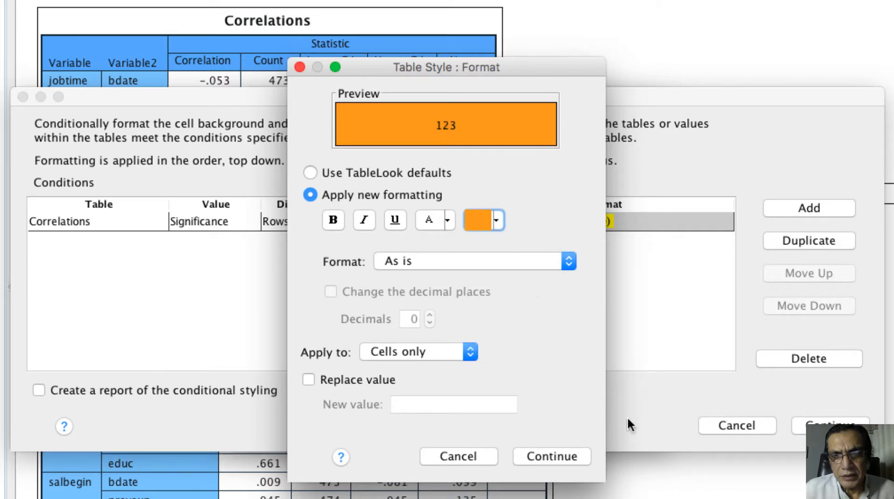
click(569, 456)
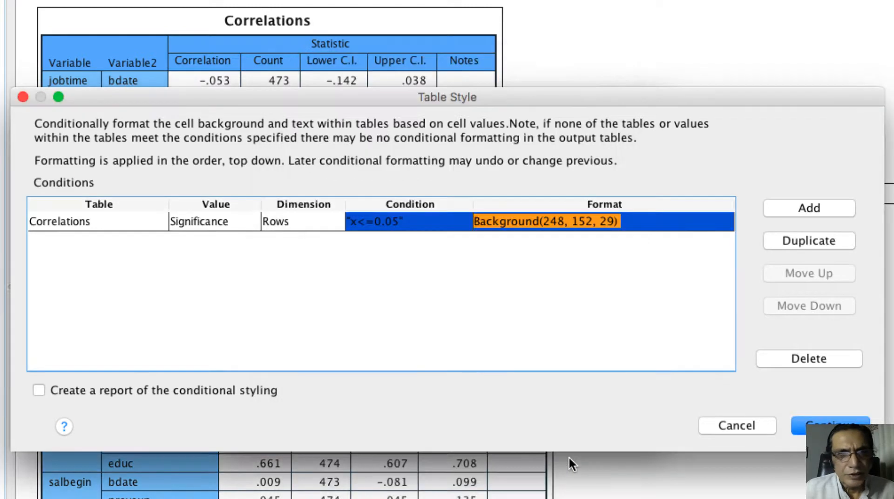
Step: Add a second style condition for Significance values in the Correlations table, with the dimension set to Rows
click(144, 218)
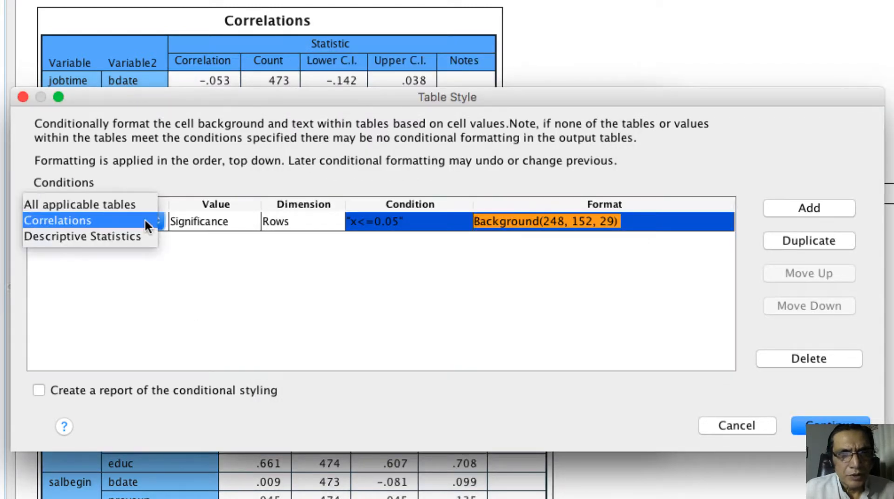
click(144, 219)
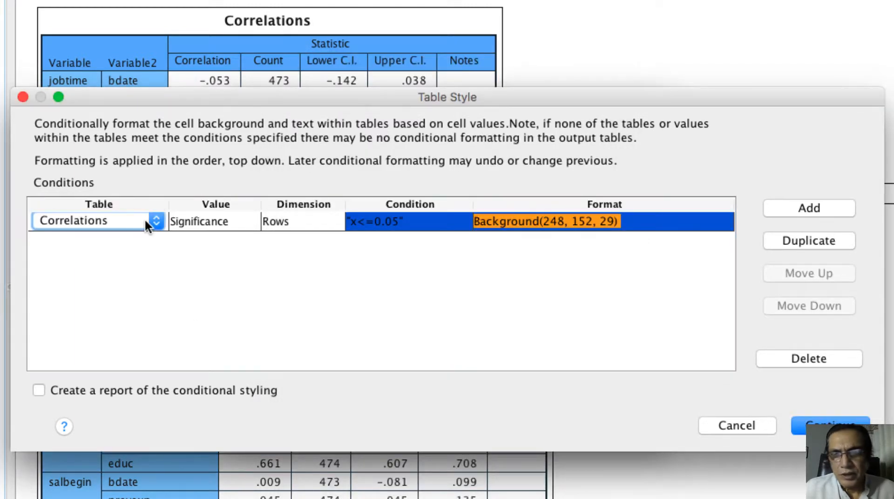
click(798, 207)
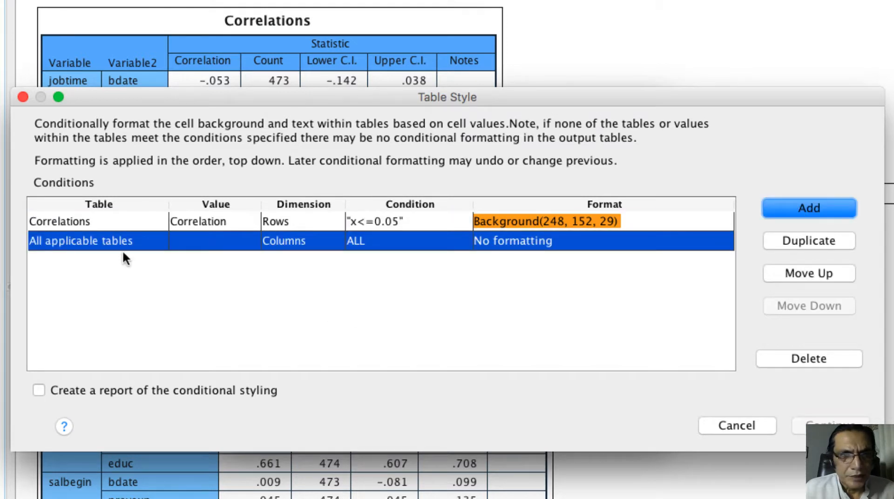
click(142, 240)
click(138, 250)
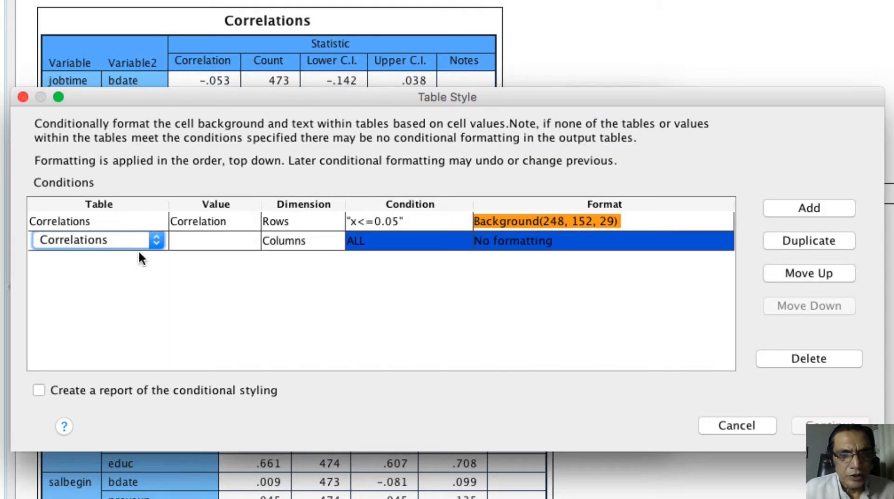
click(240, 236)
click(251, 242)
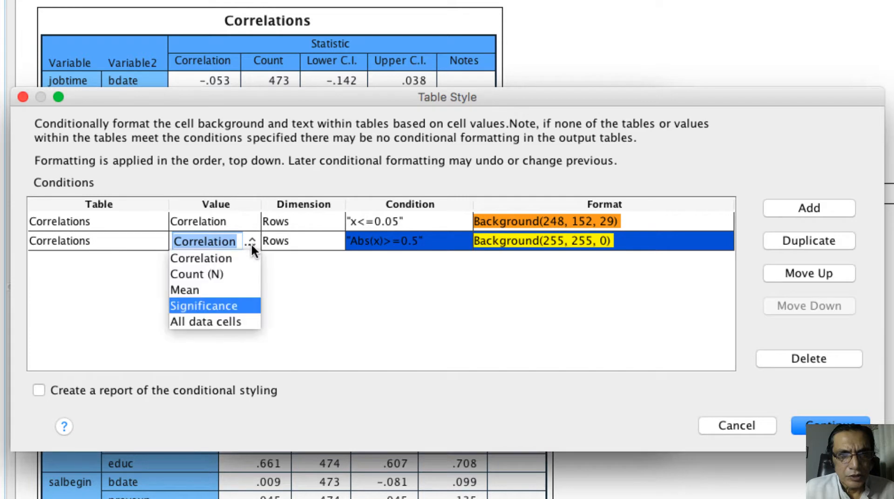
click(242, 303)
click(326, 234)
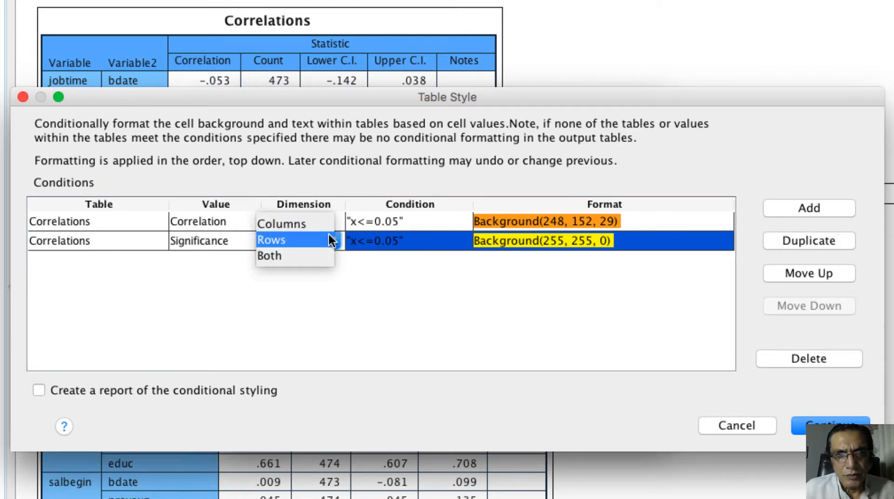
click(329, 235)
Step: Set the second condition to apply formatting to Significance values greater than 0.70
click(446, 236)
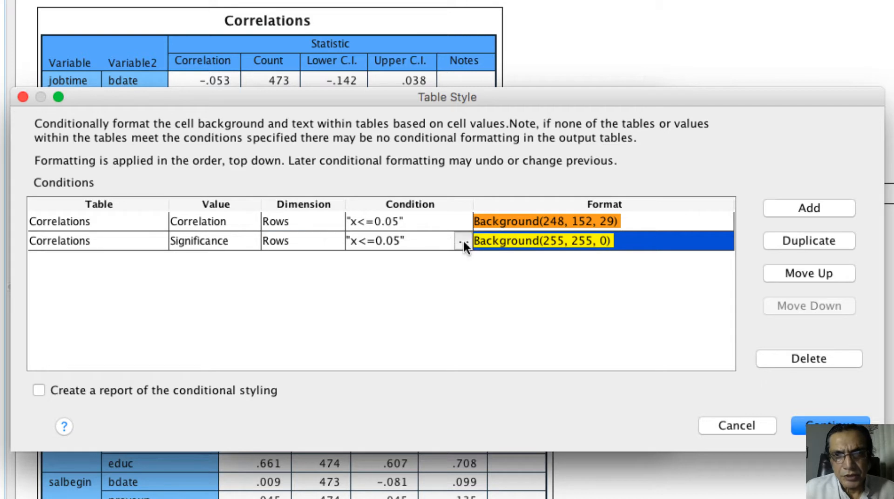
click(463, 240)
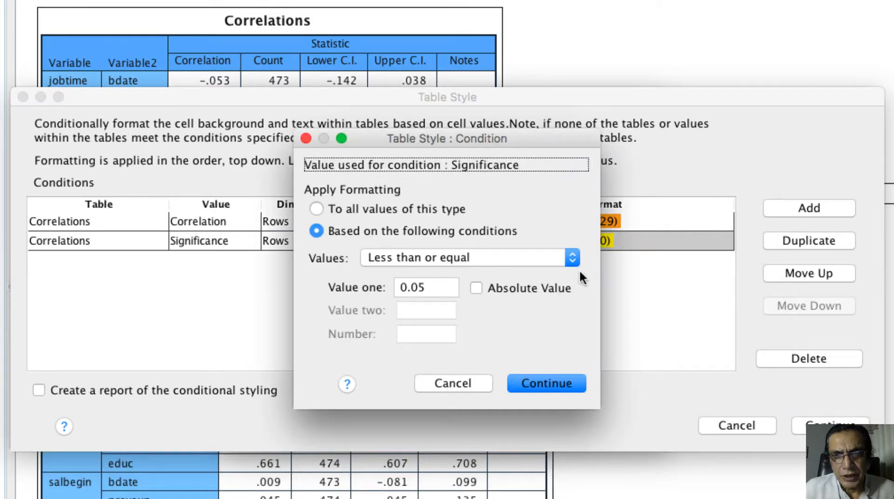
click(569, 258)
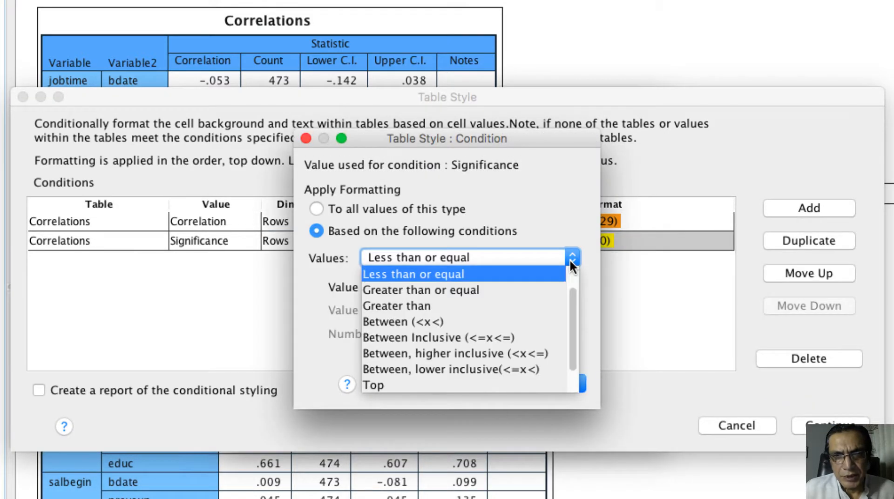
click(533, 305)
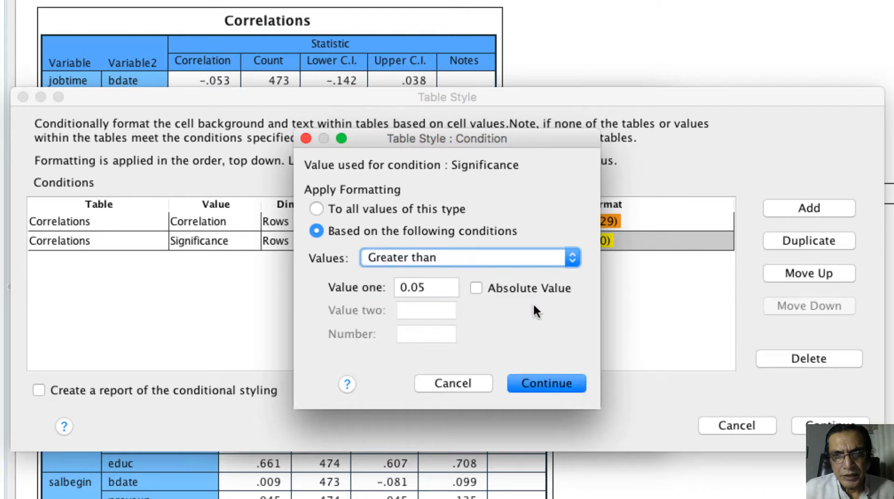
click(434, 290)
key(BackSpace)
key(BackSpace)
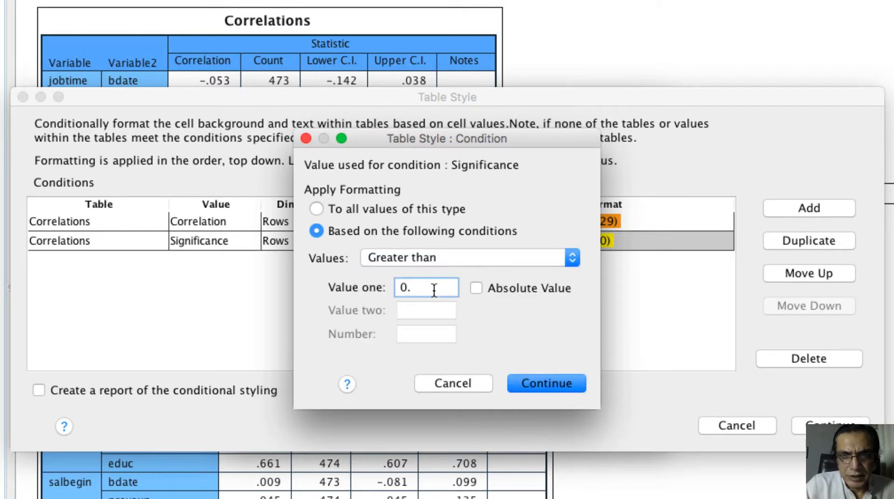
text(6)
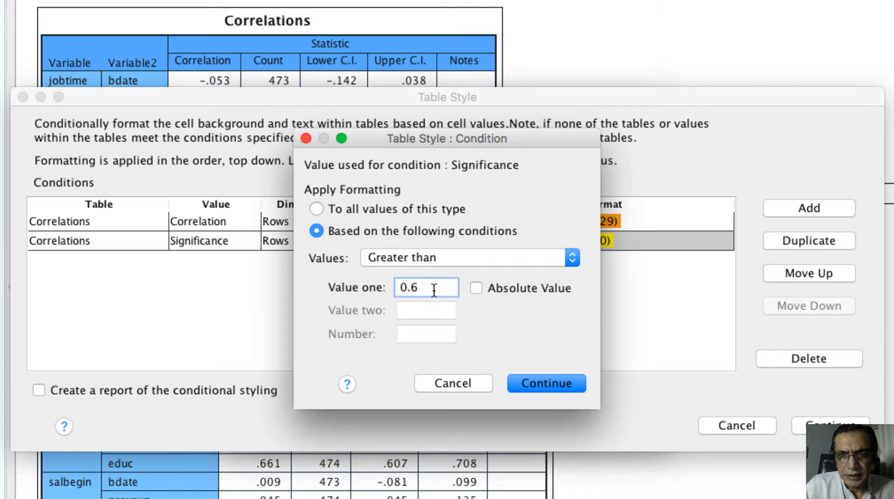
key(BackSpace)
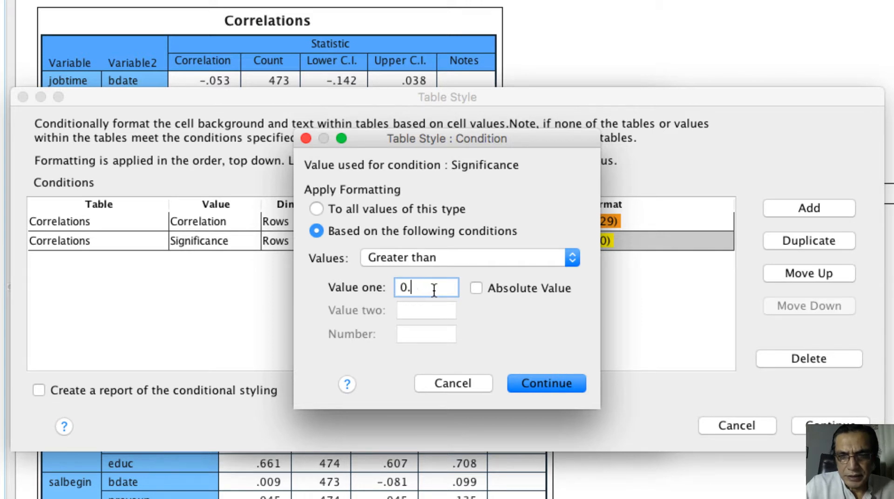
text(7)
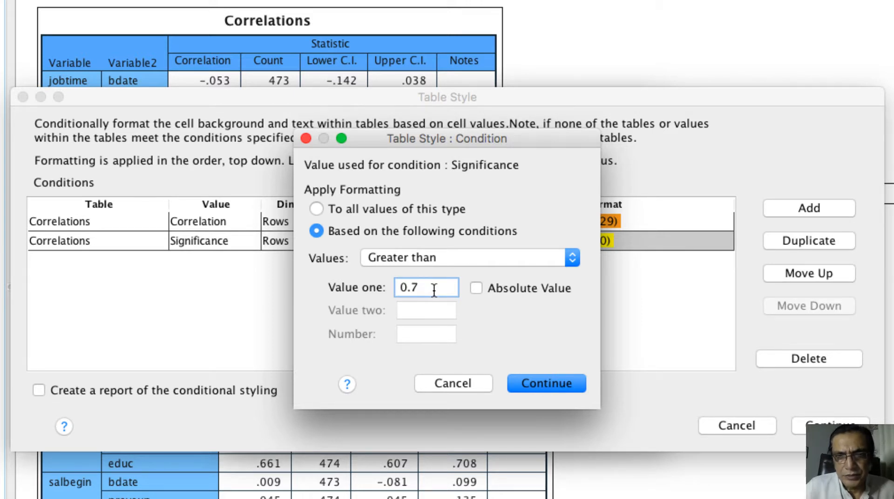
text(0)
click(544, 386)
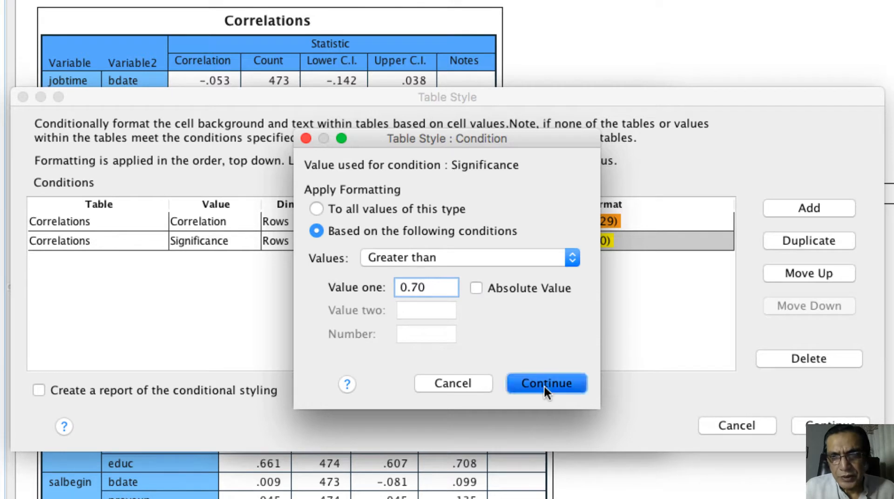
Step: Set the background colour of cells meeting the second condition to light green
double_click(724, 240)
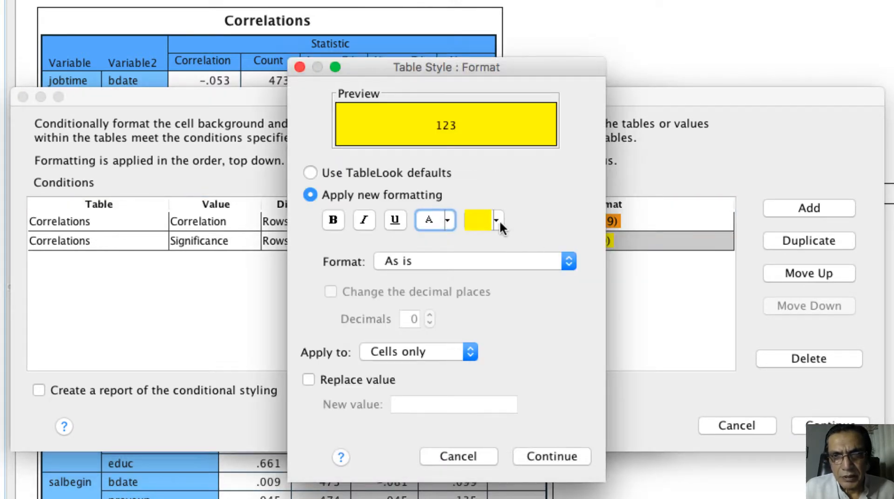
click(498, 221)
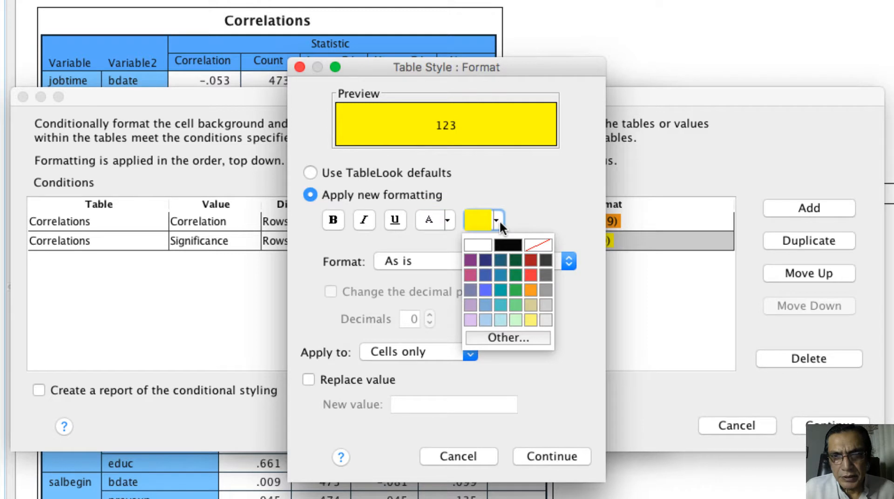
click(516, 320)
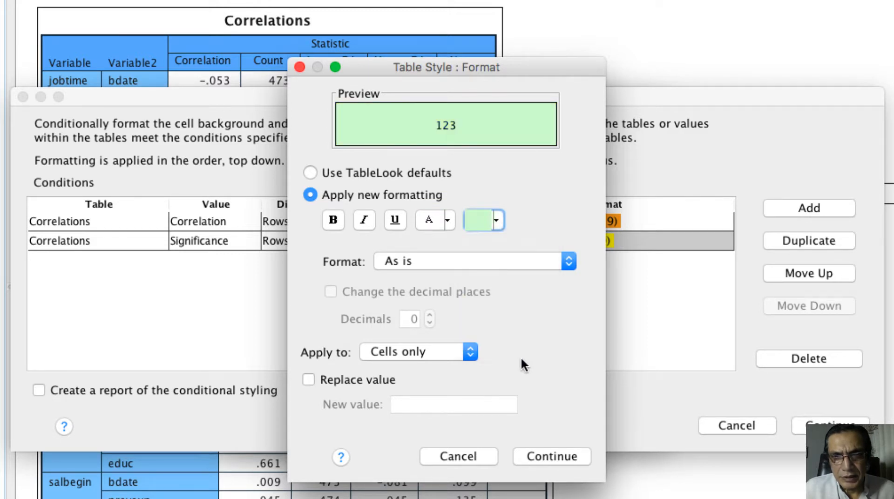
click(551, 458)
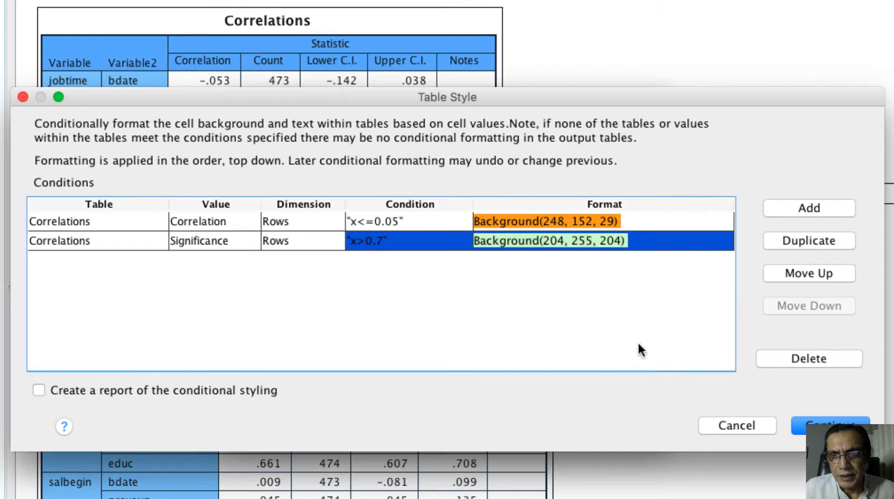
Step: Add a third style condition for Significance values in the Correlations table, applied to Rows
click(789, 206)
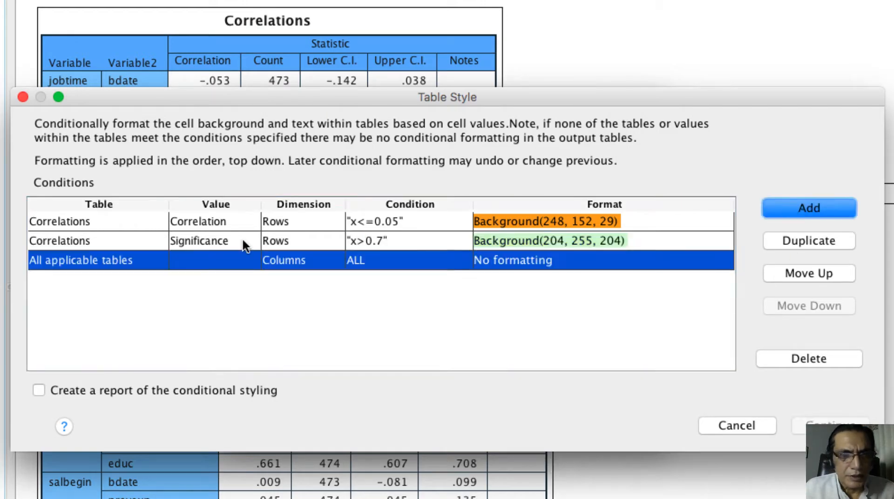
click(152, 262)
click(144, 274)
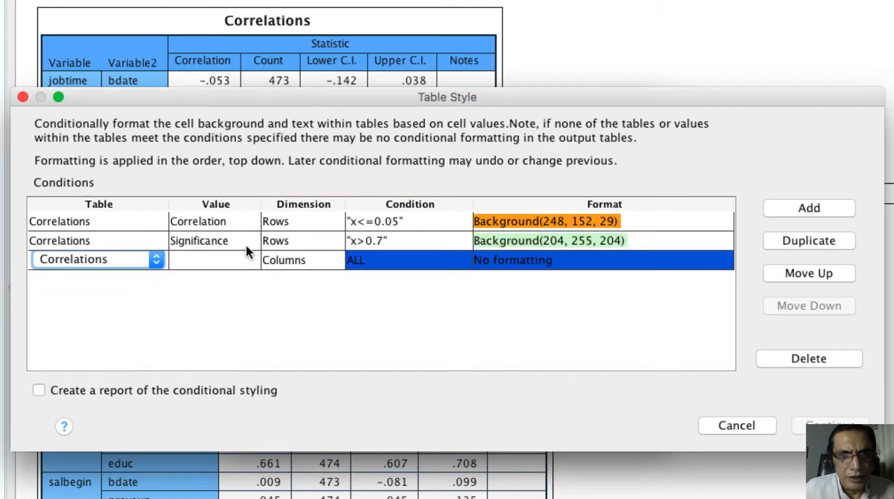
click(252, 259)
click(252, 262)
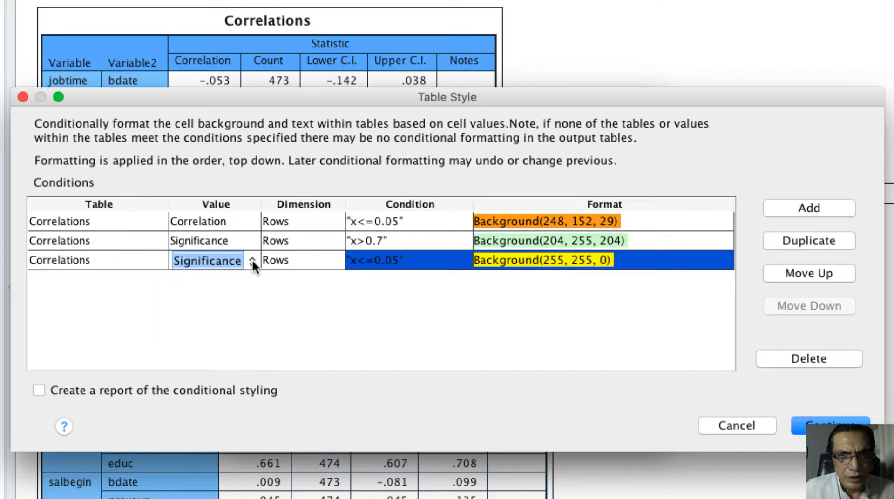
click(253, 259)
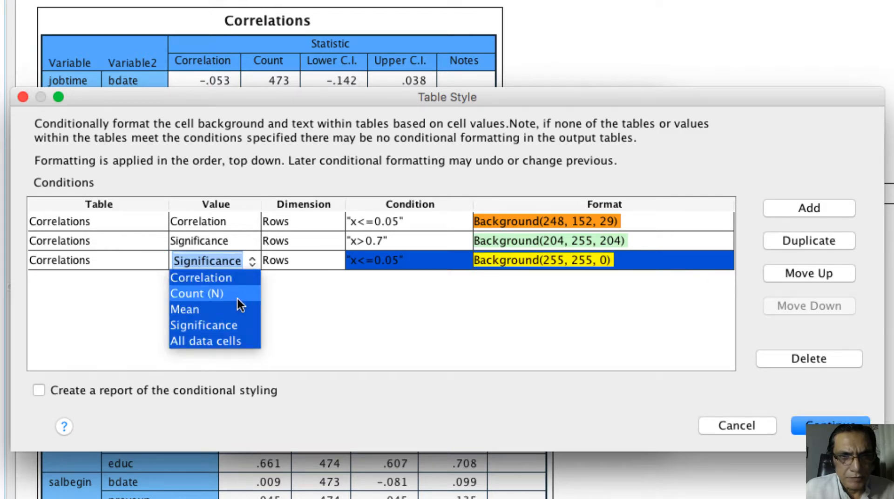
click(236, 328)
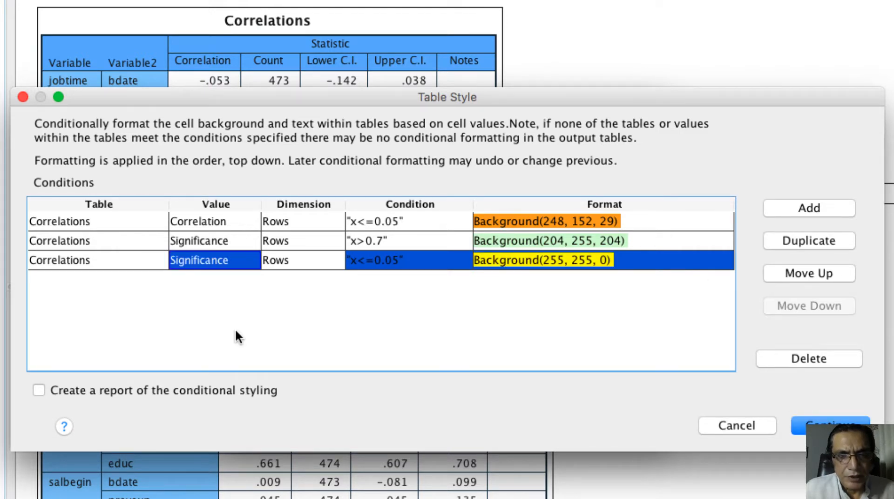
click(339, 258)
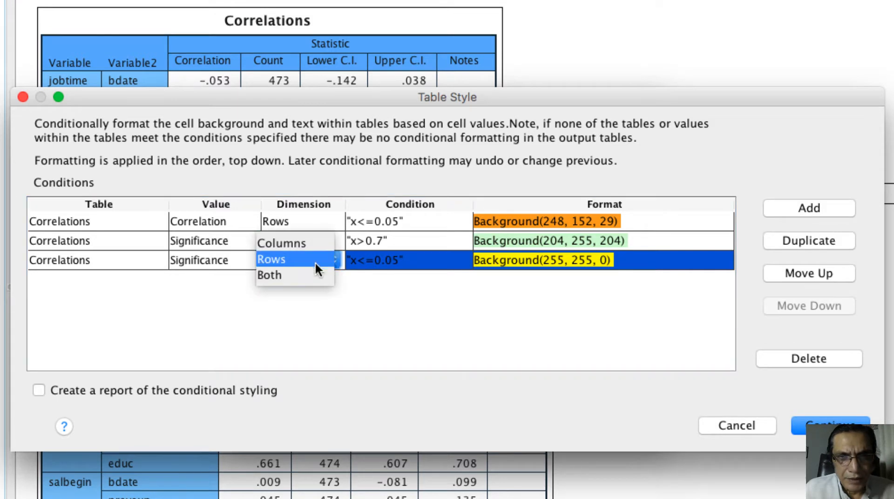
click(314, 261)
Step: Set the third condition to Significance values between 0.05 and 0.07, excluding both limits
click(449, 262)
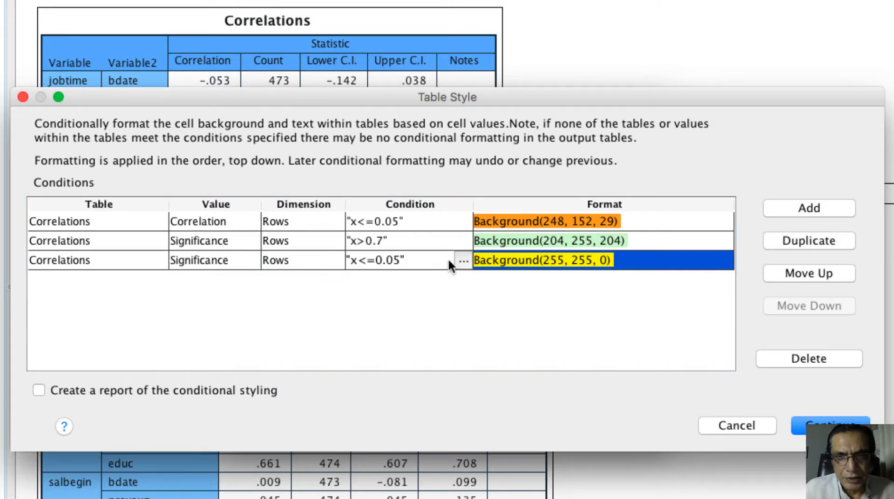
click(462, 261)
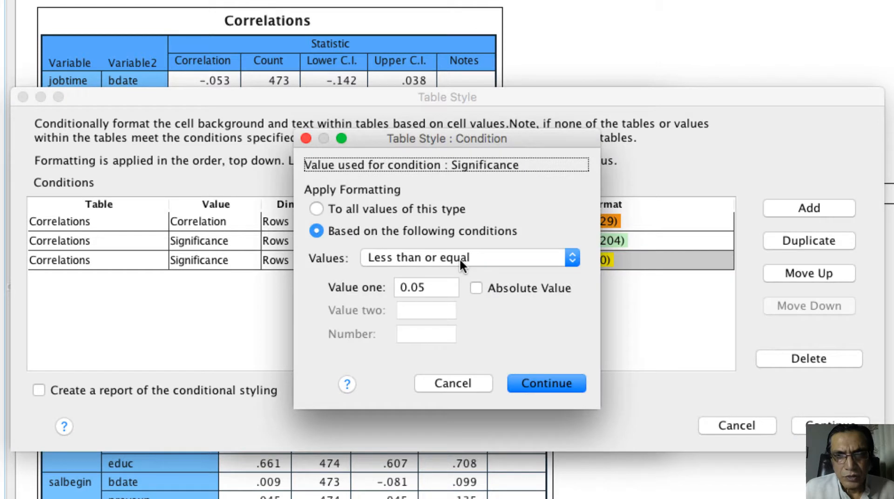
click(513, 255)
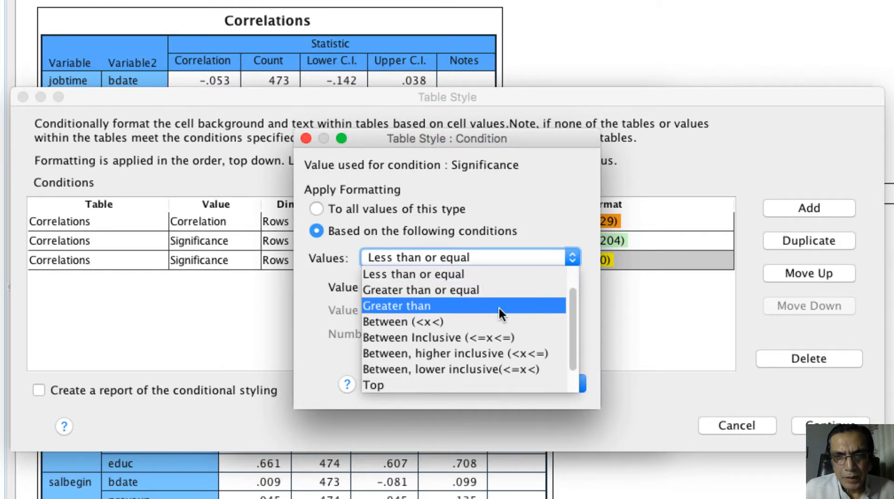
click(495, 321)
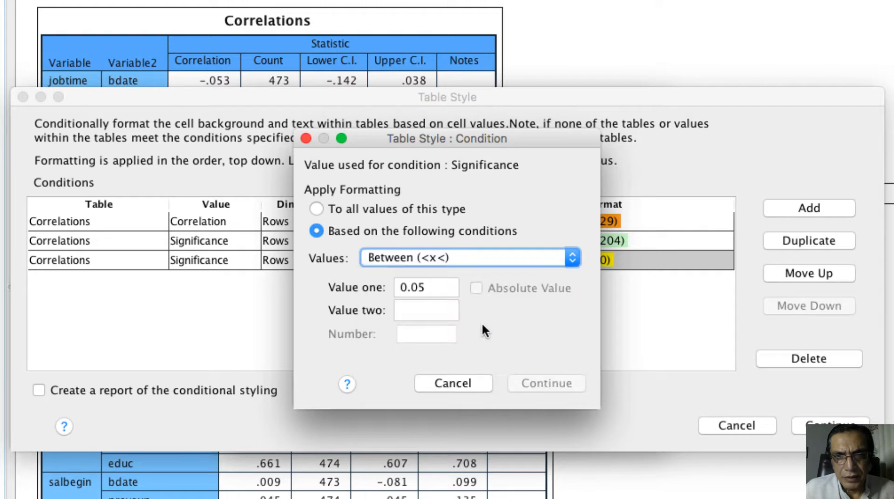
click(431, 309)
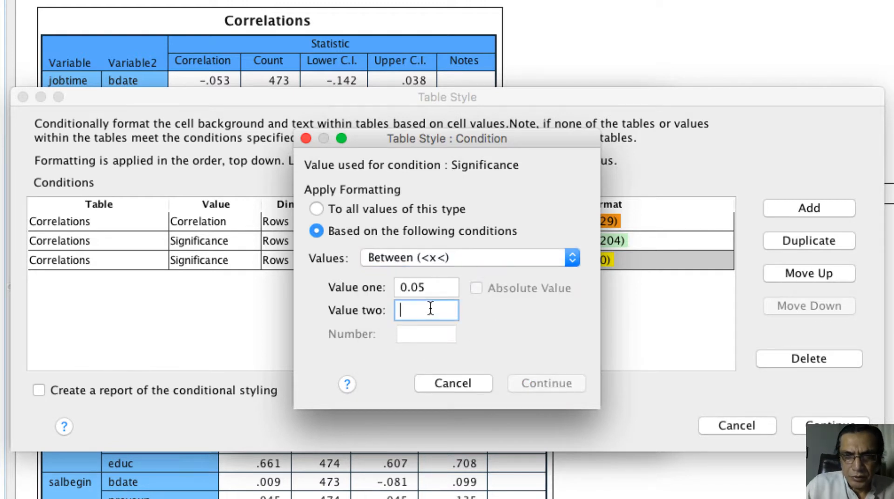
text(0.)
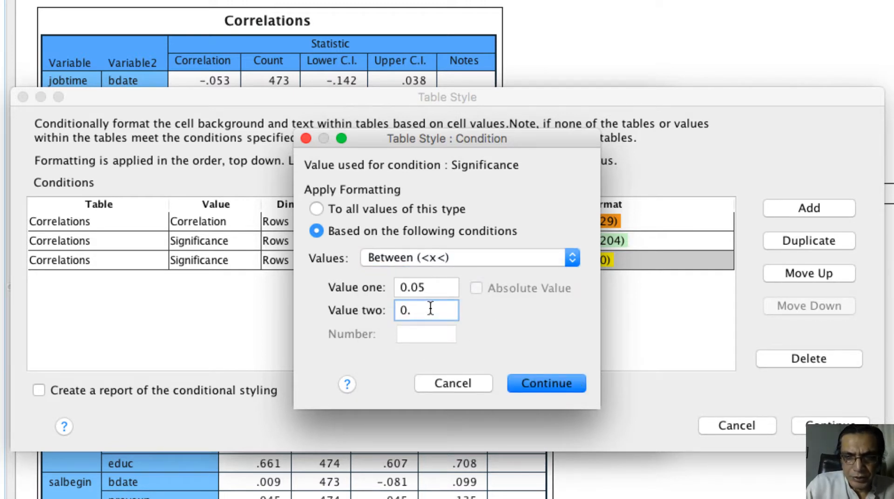
text(70)
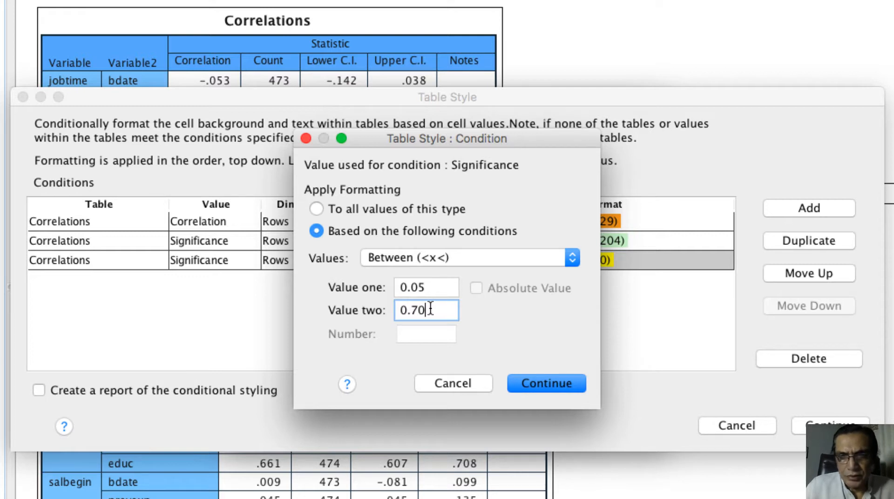
key(Left)
text(0)
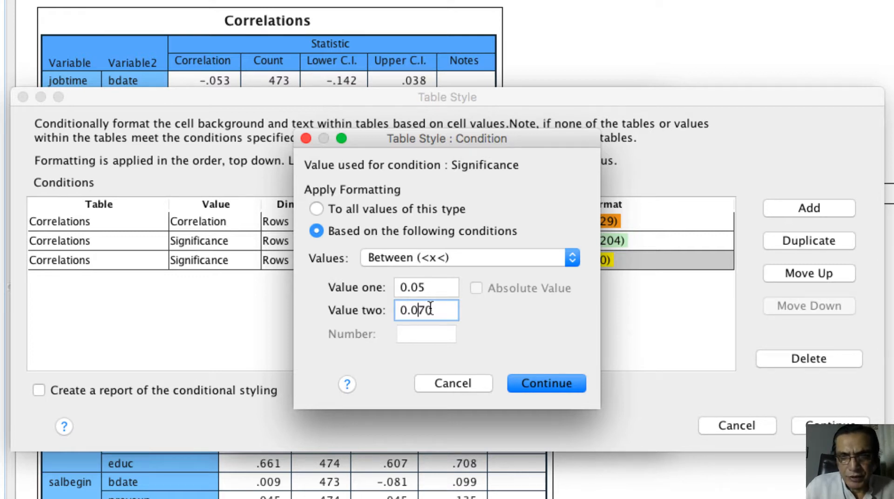
key(Delete)
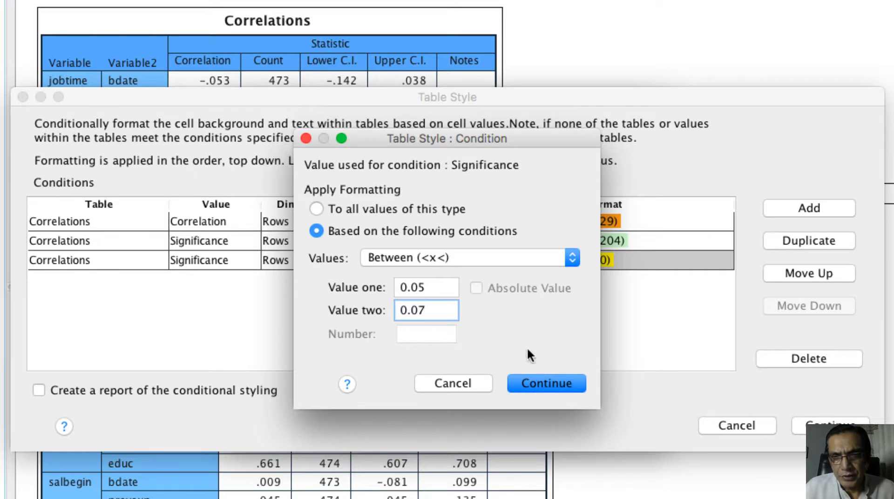
click(569, 384)
Step: Set the background colour of cells meeting the third condition to blue (93, 97, 255)
click(689, 259)
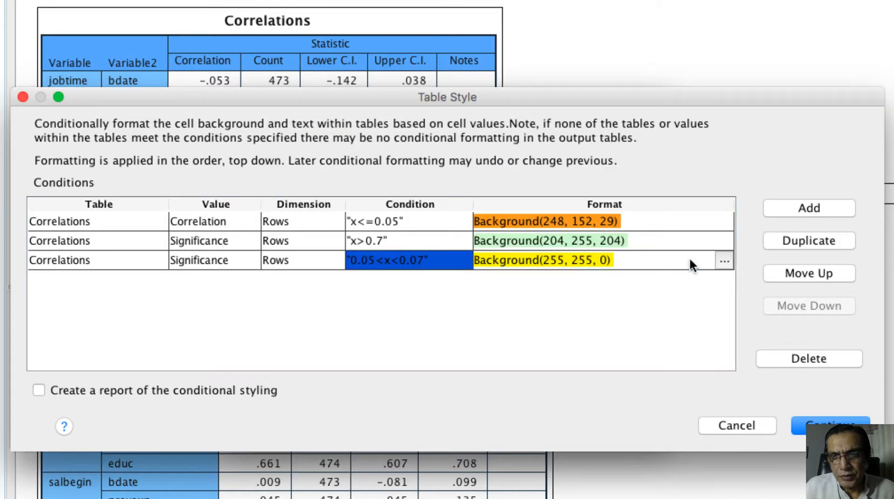
click(725, 261)
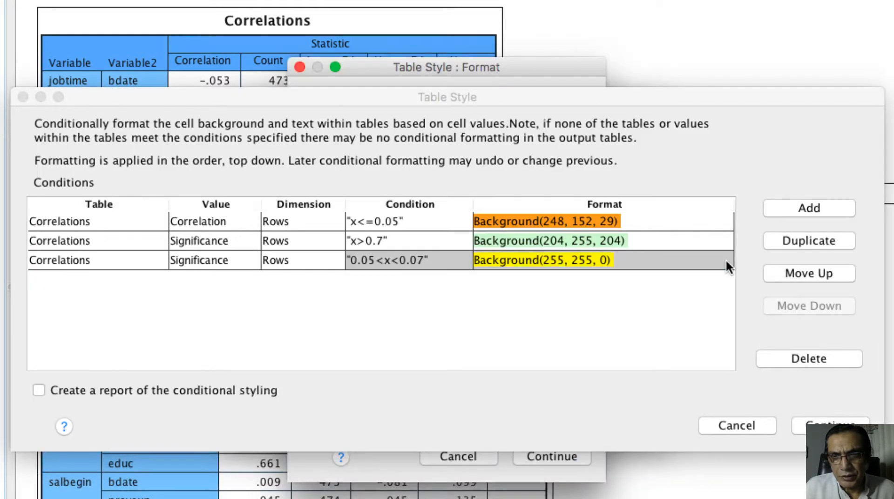
click(496, 221)
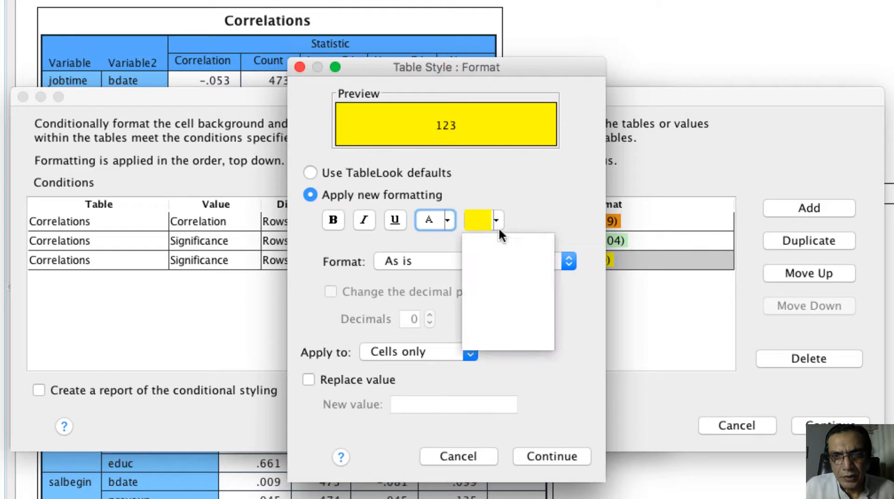
click(481, 289)
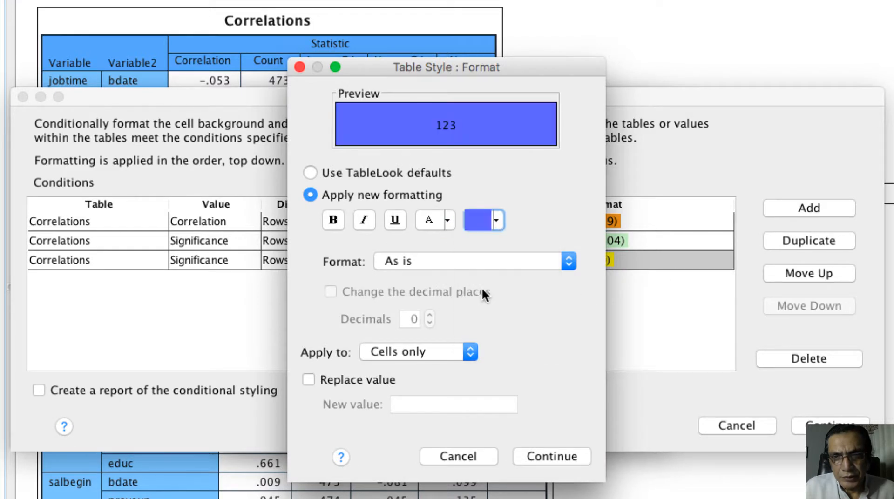
click(561, 459)
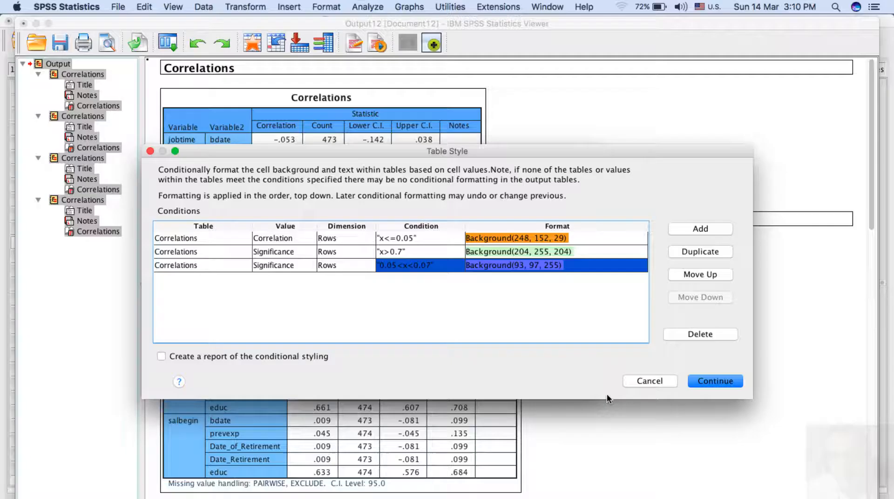
Step: Apply the three table styles and run the bivariate correlations with them
click(834, 427)
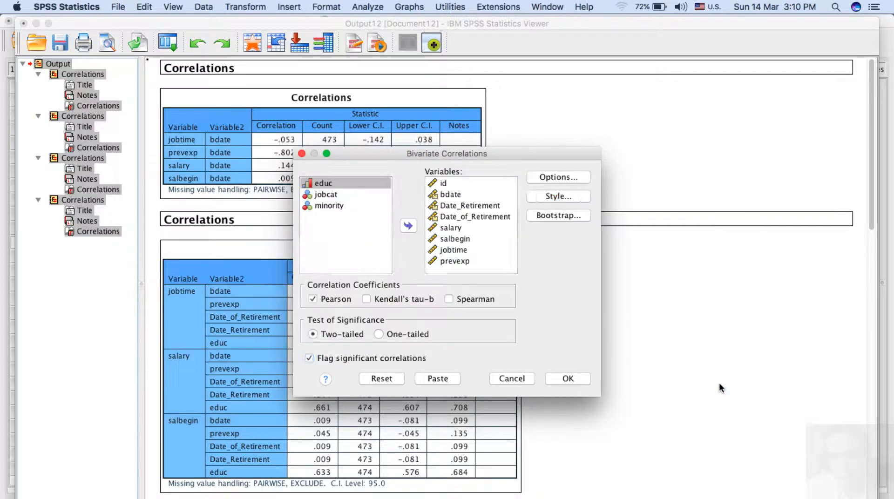
click(567, 379)
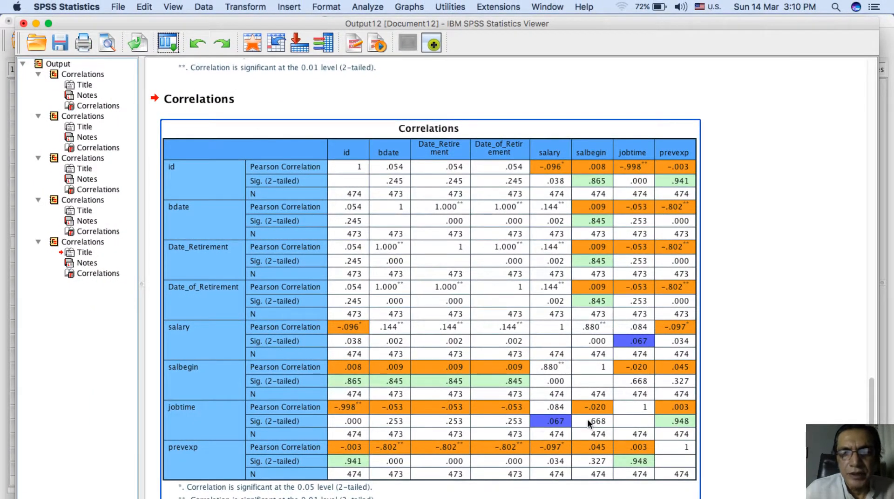
scroll(589, 423, down, 2)
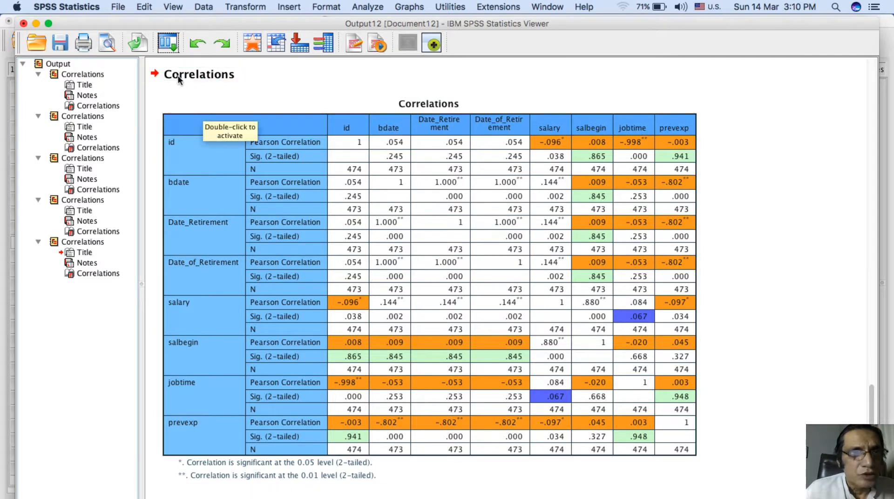
Step: Reopen the table styles of the Bivariate Correlations analysis and add a fourth condition for the Correlations table
click(175, 46)
click(186, 64)
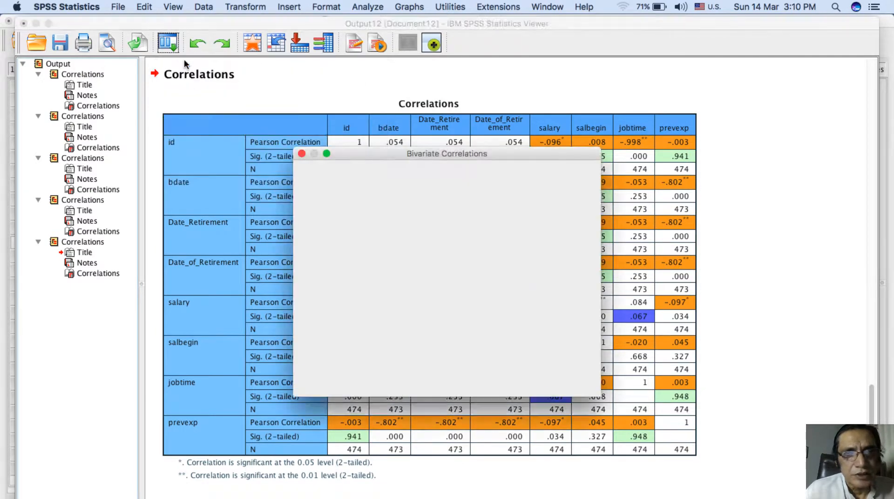
click(548, 197)
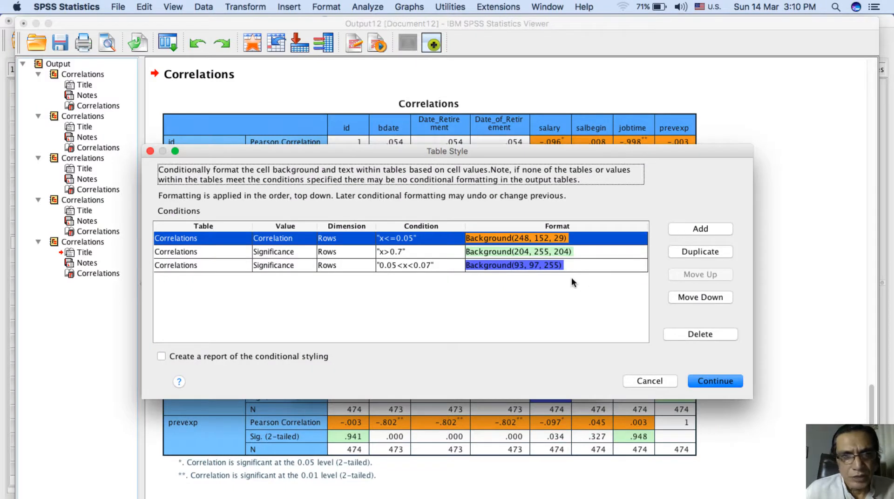
click(680, 230)
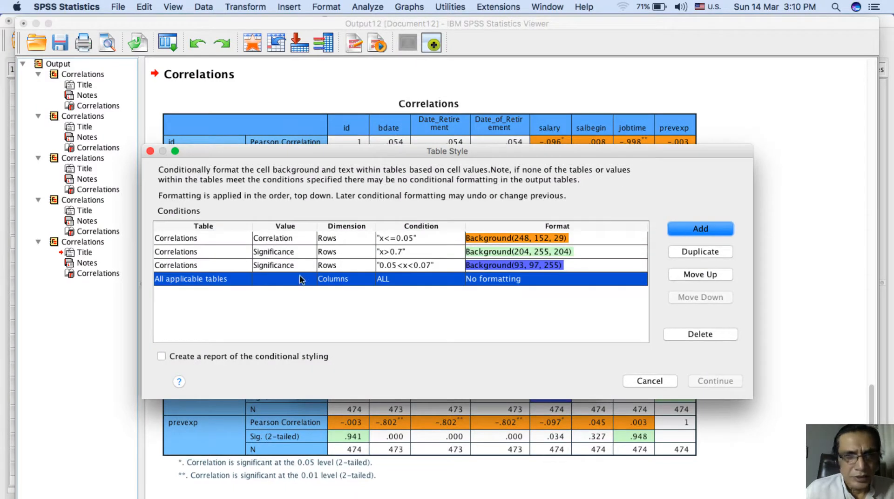
click(246, 279)
click(209, 289)
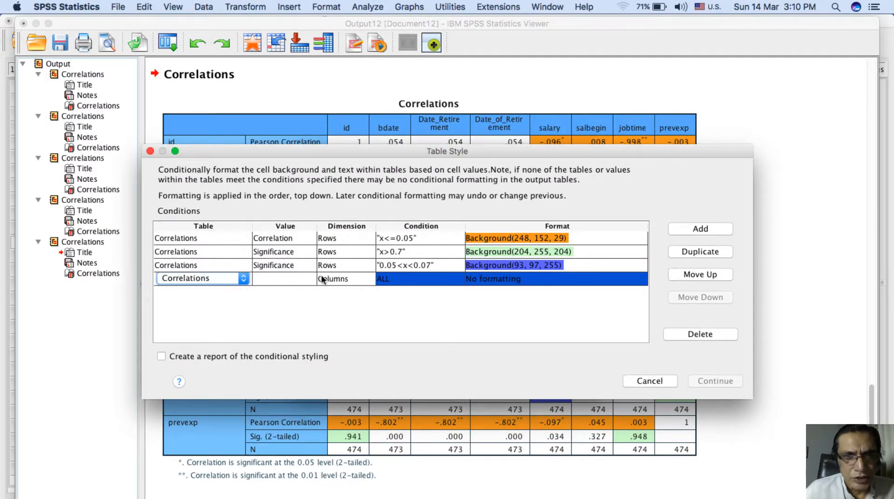
Step: Set the fourth condition to use Significance values with the Rows dimension
click(311, 282)
click(310, 280)
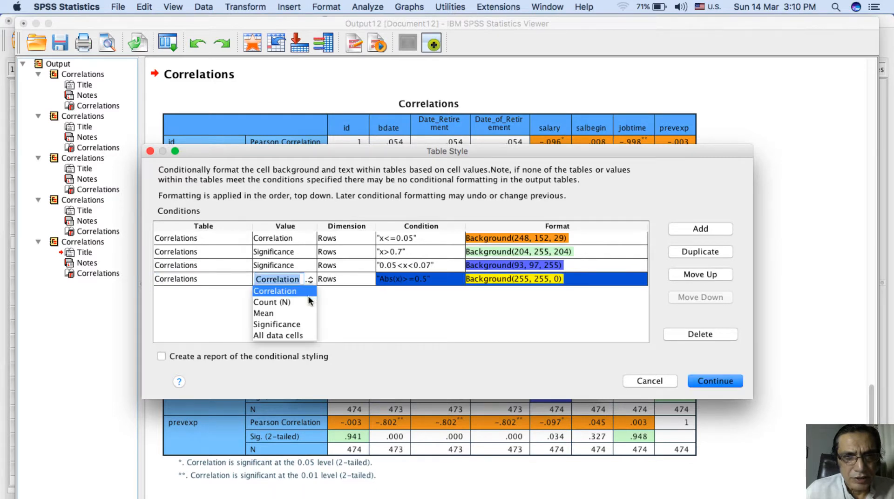
click(303, 324)
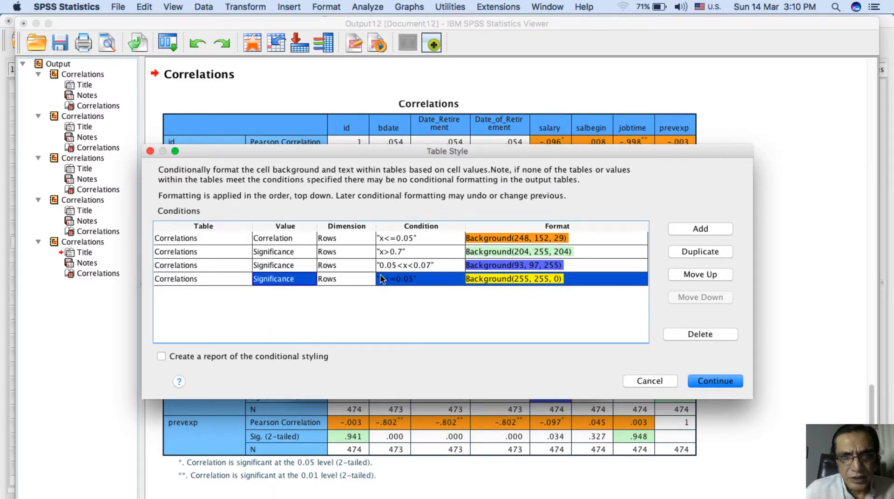
click(369, 279)
click(371, 279)
click(371, 280)
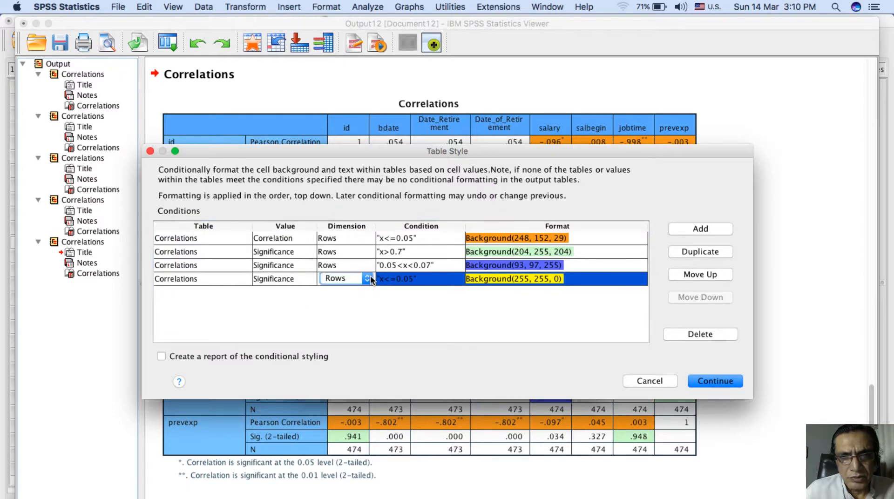
Step: Set the fourth condition to apply formatting to Significance values of exactly 1
click(442, 280)
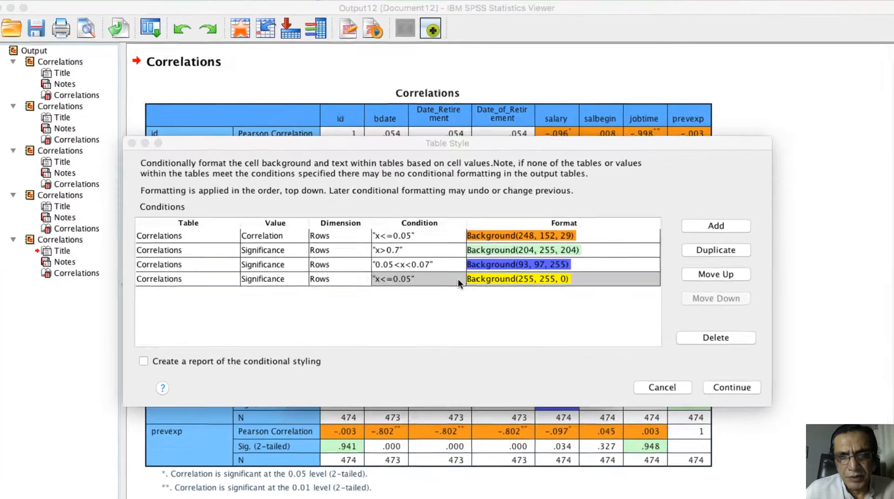
click(458, 279)
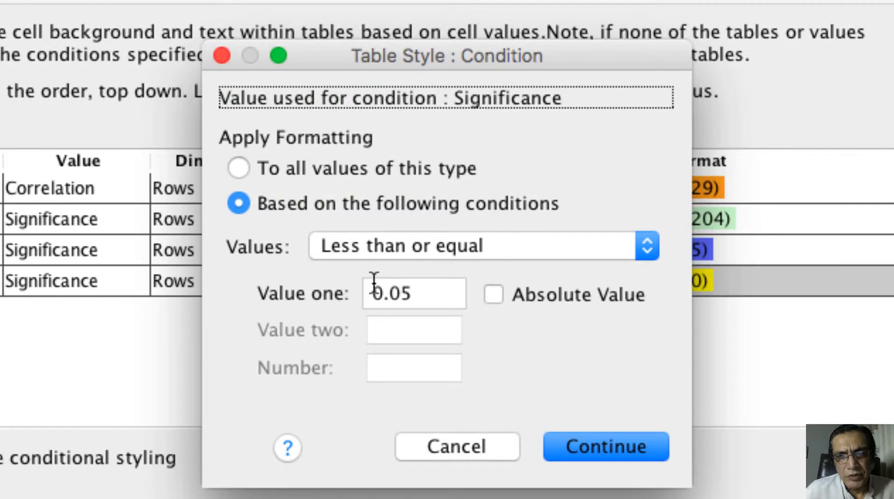
click(642, 248)
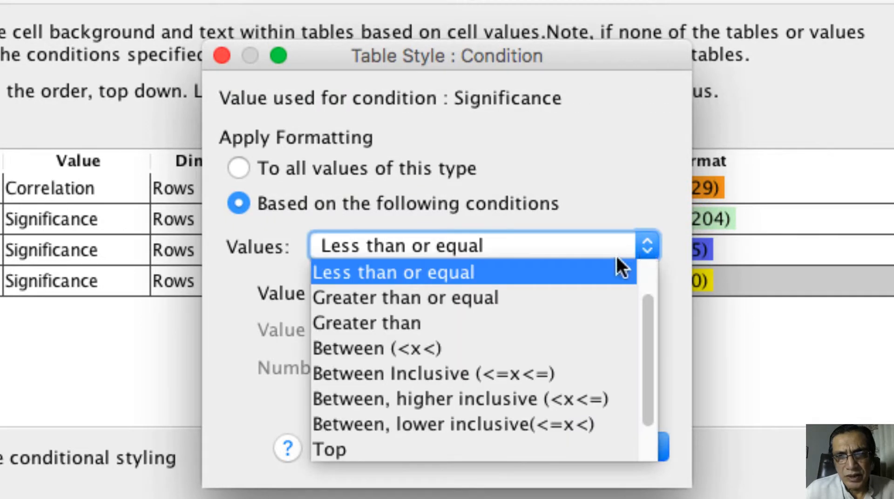
drag(648, 335, 644, 243)
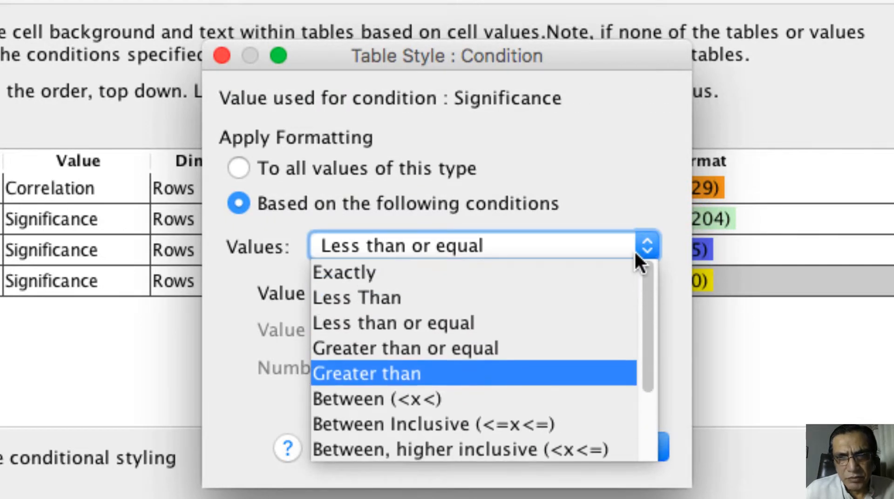
click(521, 271)
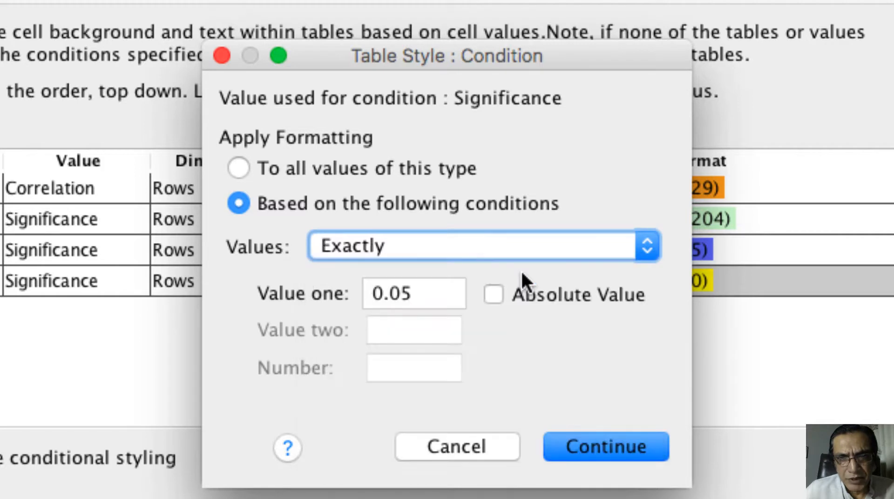
click(439, 296)
key(BackSpace)
key(BackSpace)
key(BackSpace)
key(BackSpace)
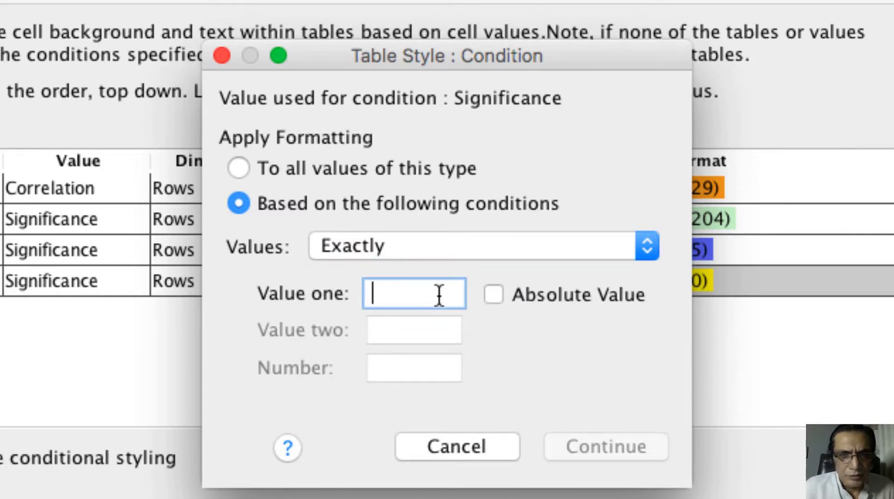
text(1)
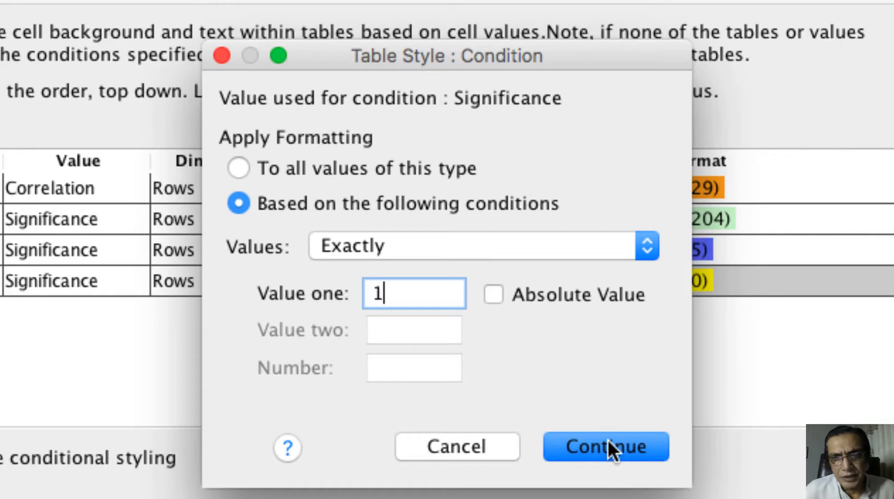
click(608, 440)
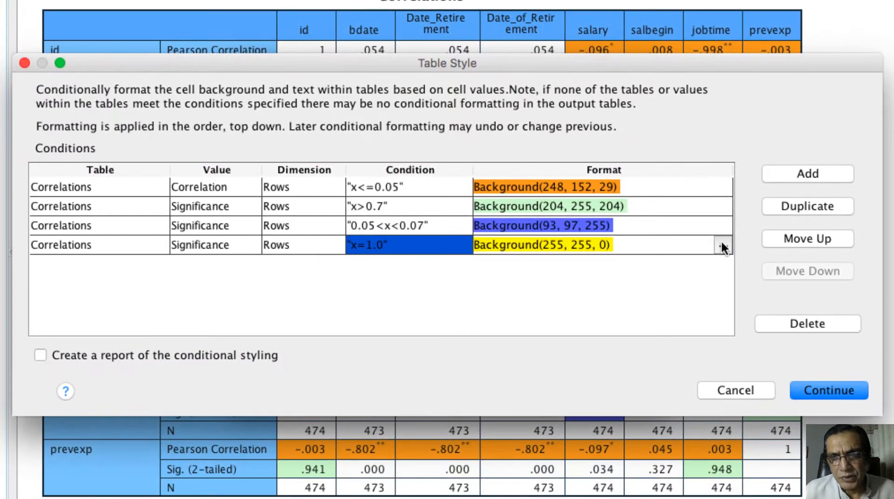
Step: Remove the background fill from the fourth condition's cell format
click(722, 244)
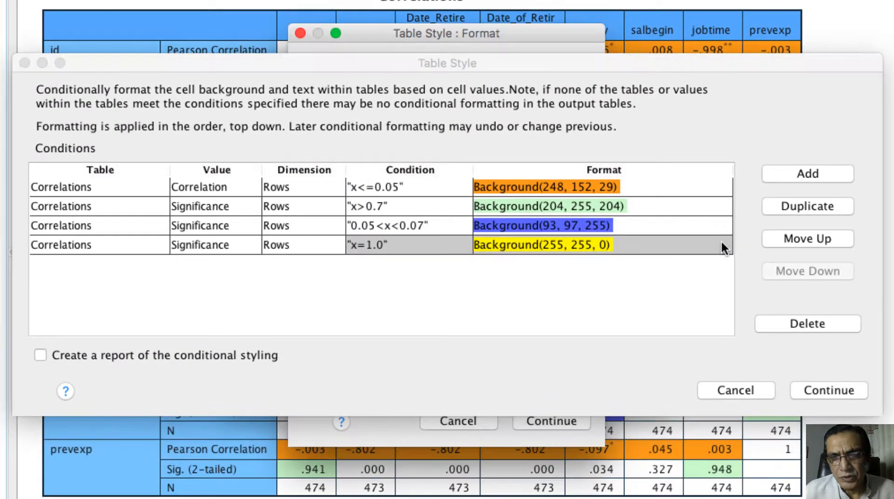
click(496, 186)
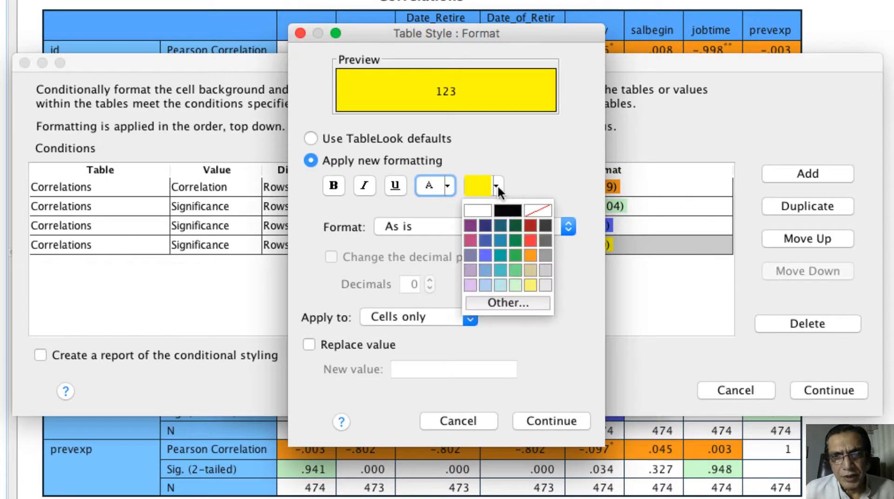
click(535, 210)
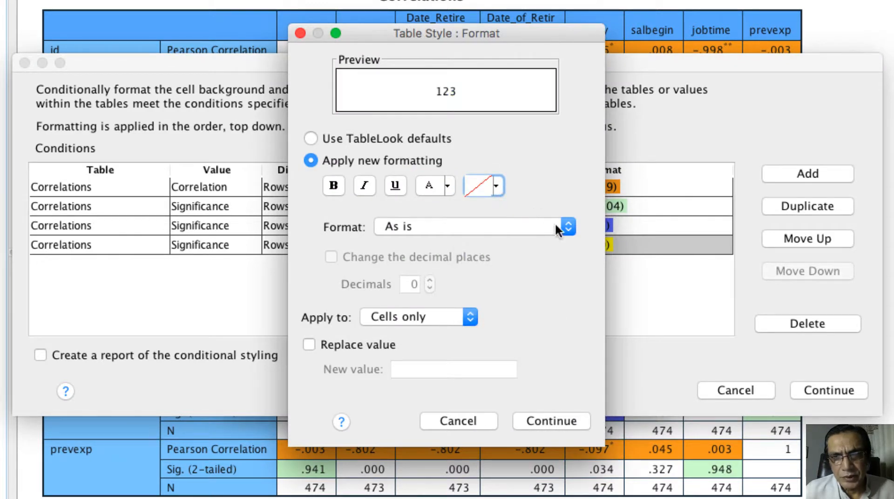
Step: Try red and tan background fills for the fourth condition's cells, and revert to no fill
click(497, 184)
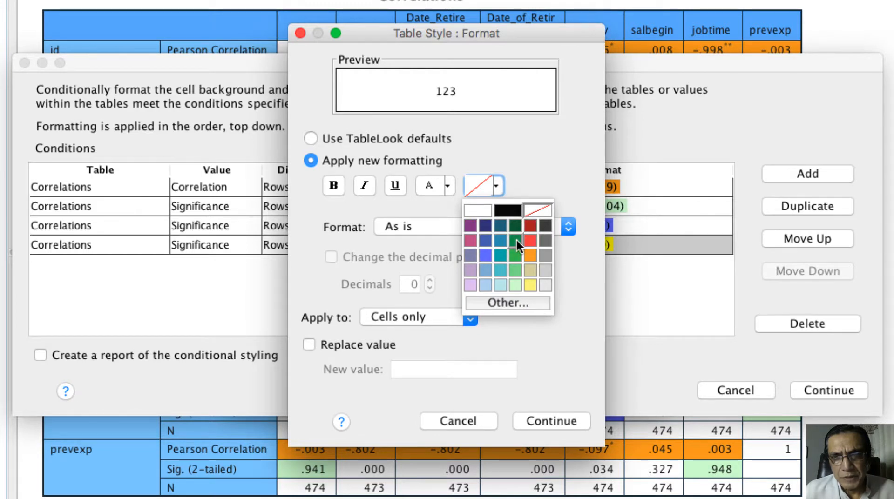
click(530, 240)
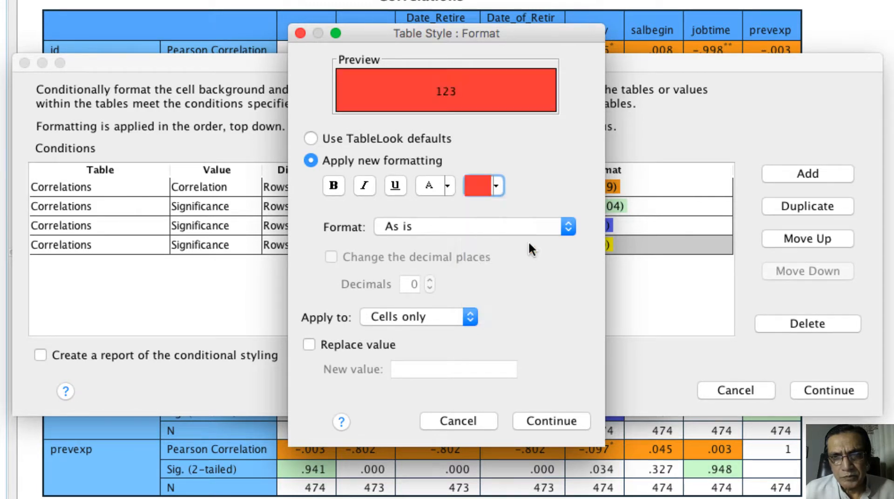
click(497, 186)
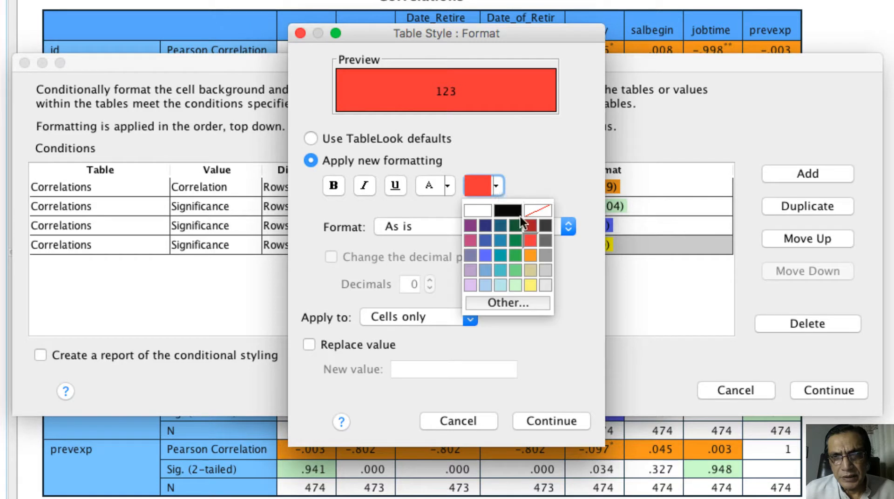
click(529, 269)
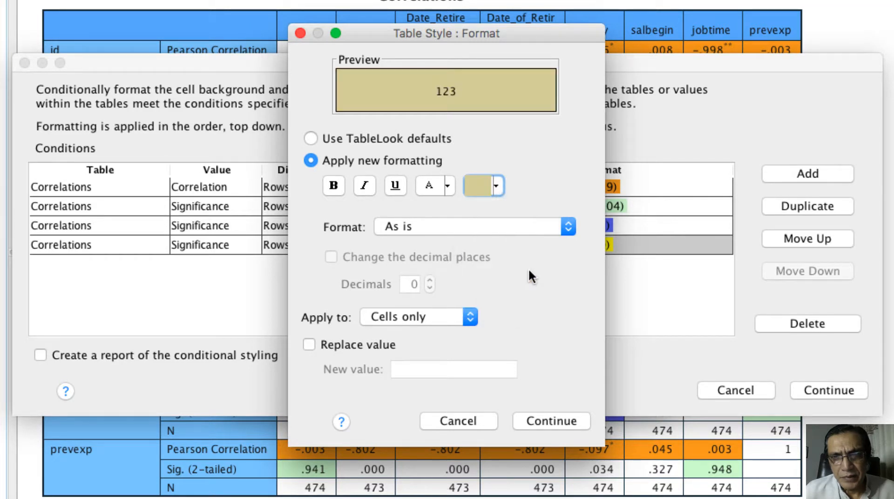
click(496, 185)
click(536, 209)
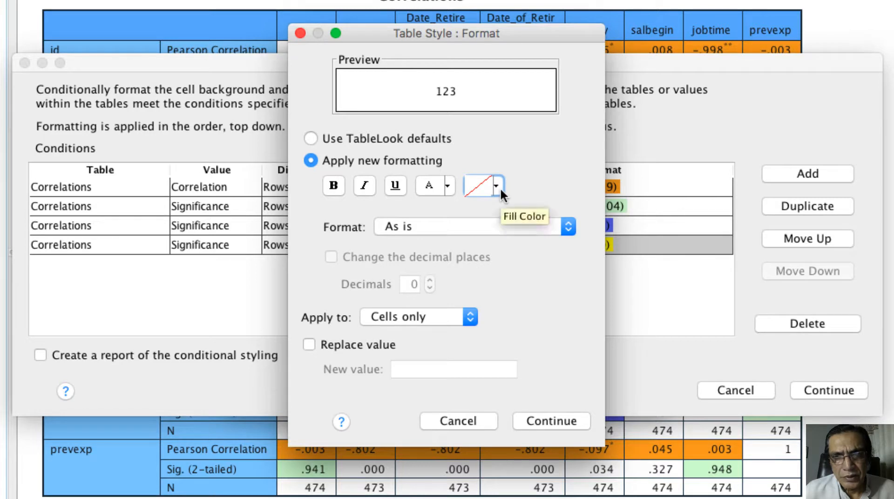
Step: Make the fourth condition's text bold and rerun the bivariate correlations with the updated table styles
click(333, 187)
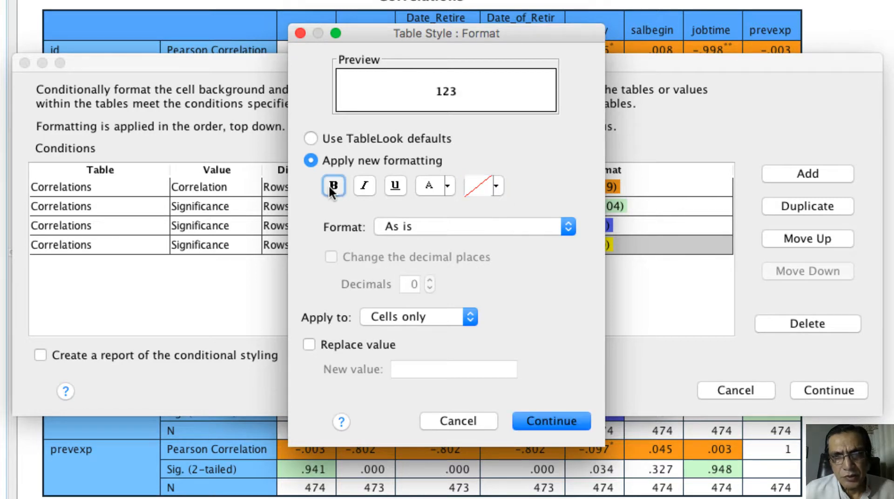
click(557, 423)
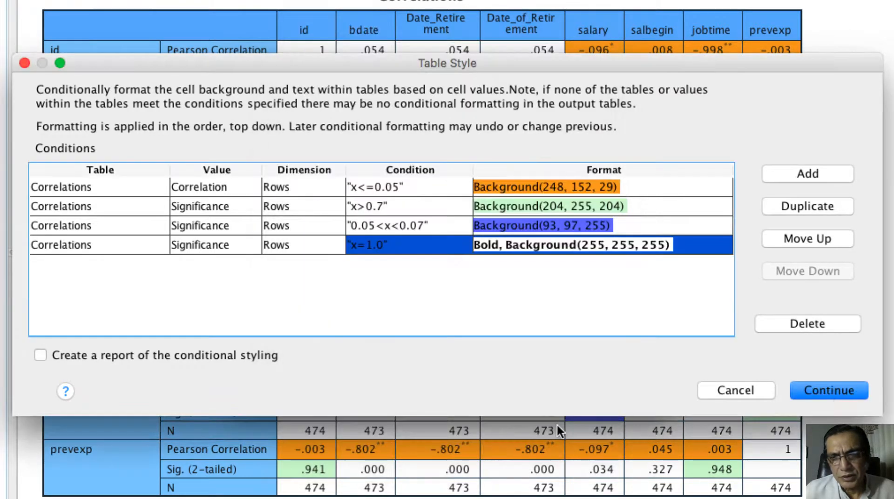
click(830, 391)
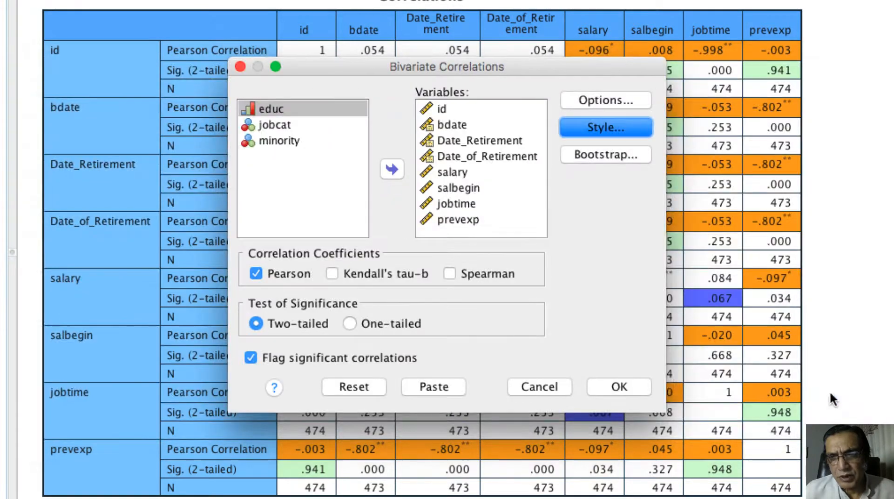
click(627, 386)
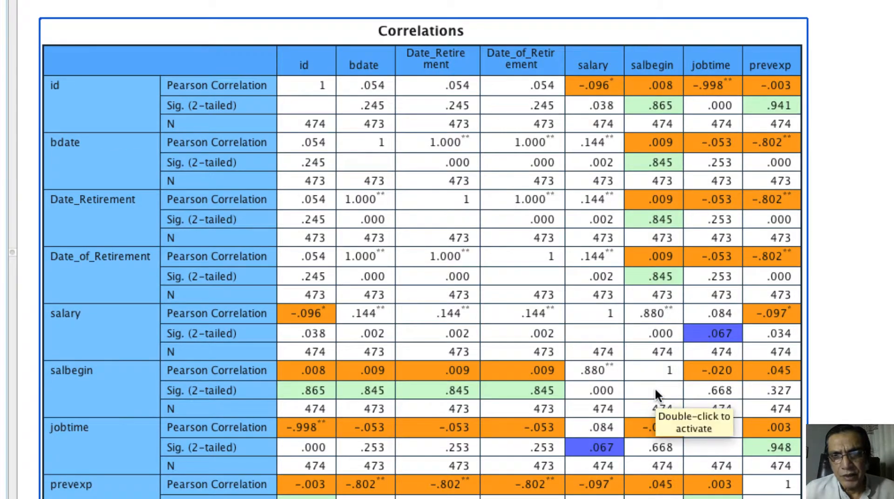
Step: Examine the new Correlations table for how the four conditional styles were applied, especially to cells with a value of 1
scroll(655, 390, down, 1)
scroll(655, 390, up, 4)
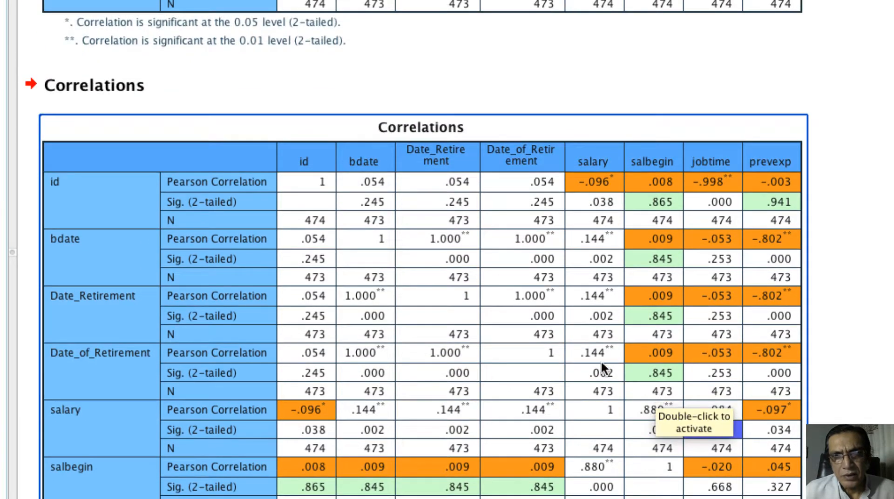
scroll(601, 364, up, 5)
scroll(601, 365, down, 8)
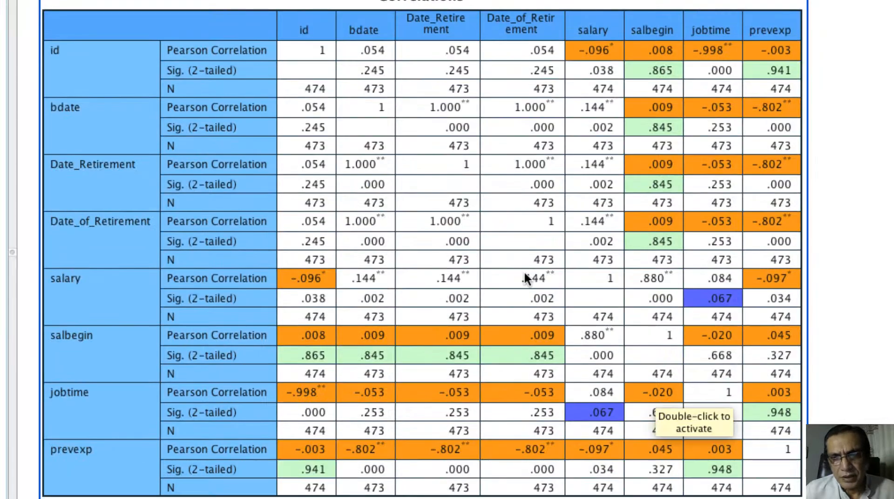
click(525, 278)
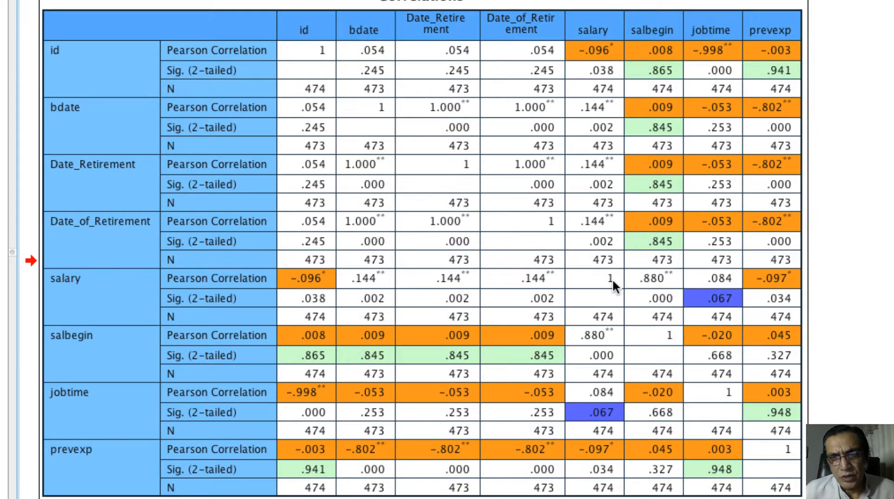
double_click(613, 279)
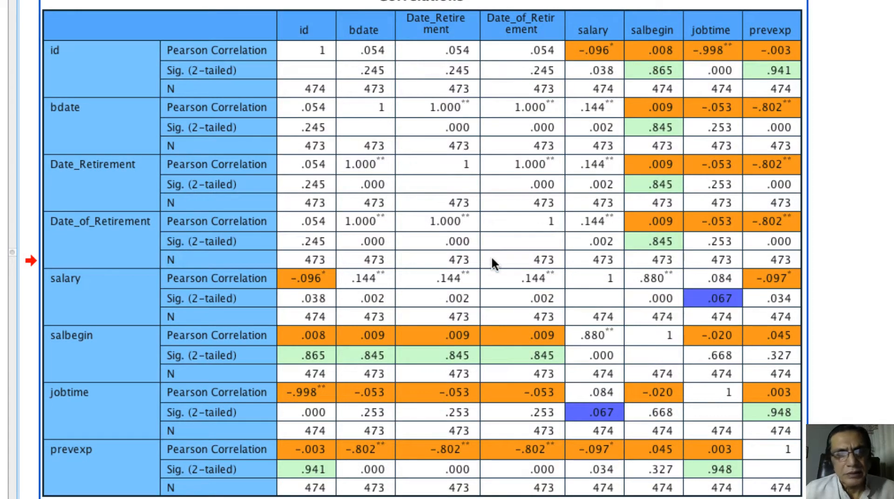